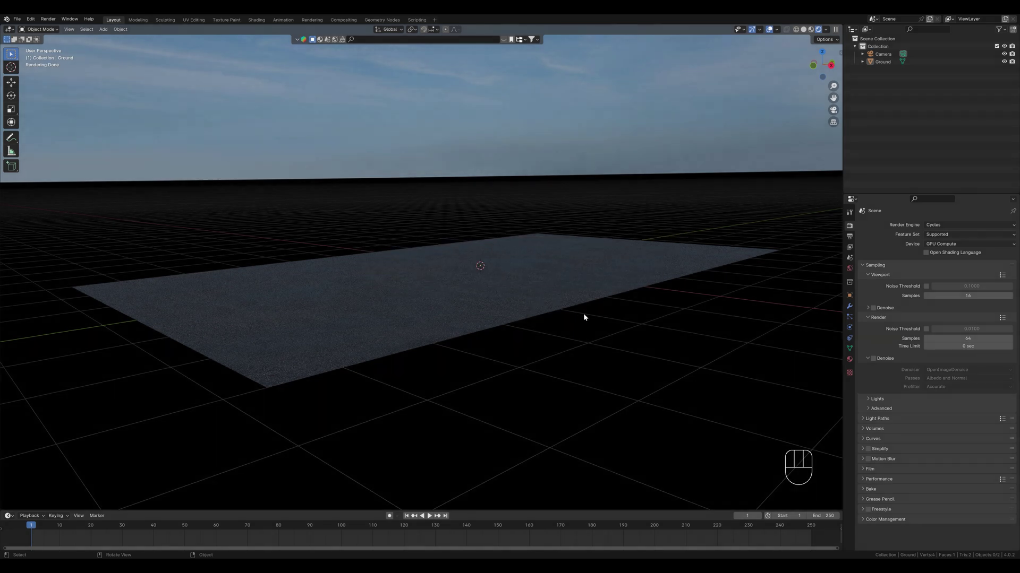
Add the Aston Martin DB11 sport car model in HD to the centre of the scene.
key(n)
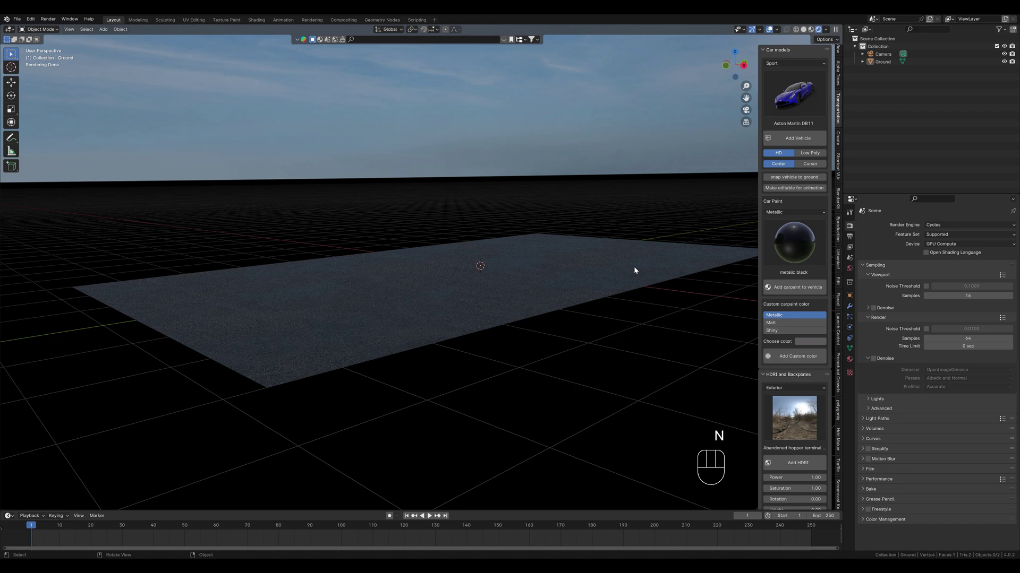
click(803, 139)
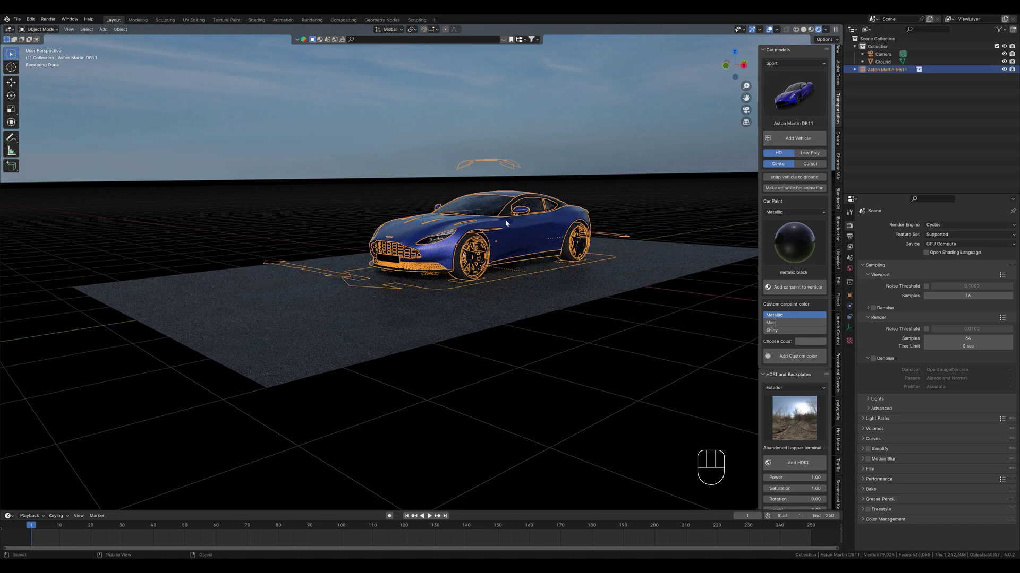
click(587, 165)
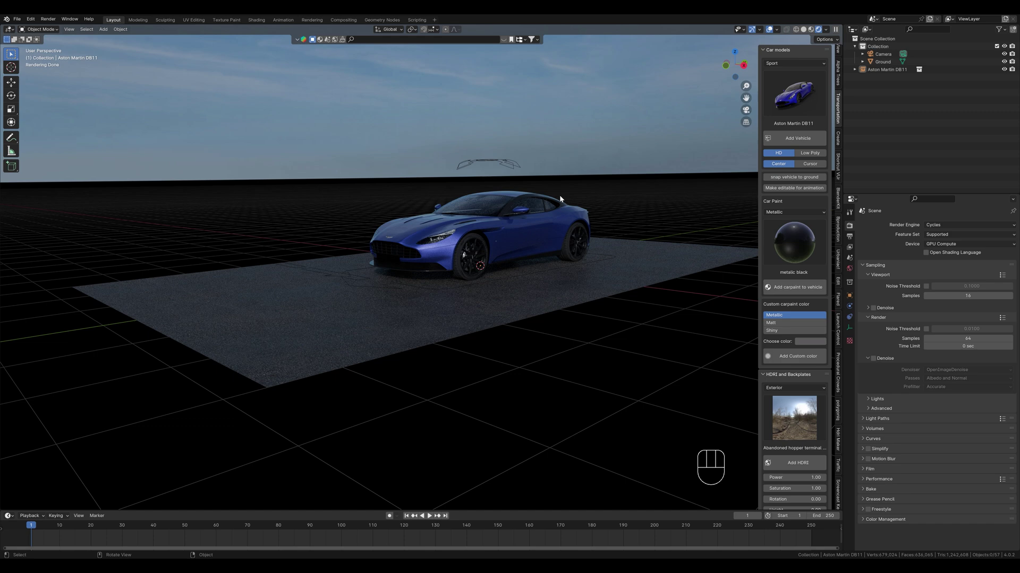
Make the Aston Martin editable for animation so its individual parts can be selected.
click(533, 231)
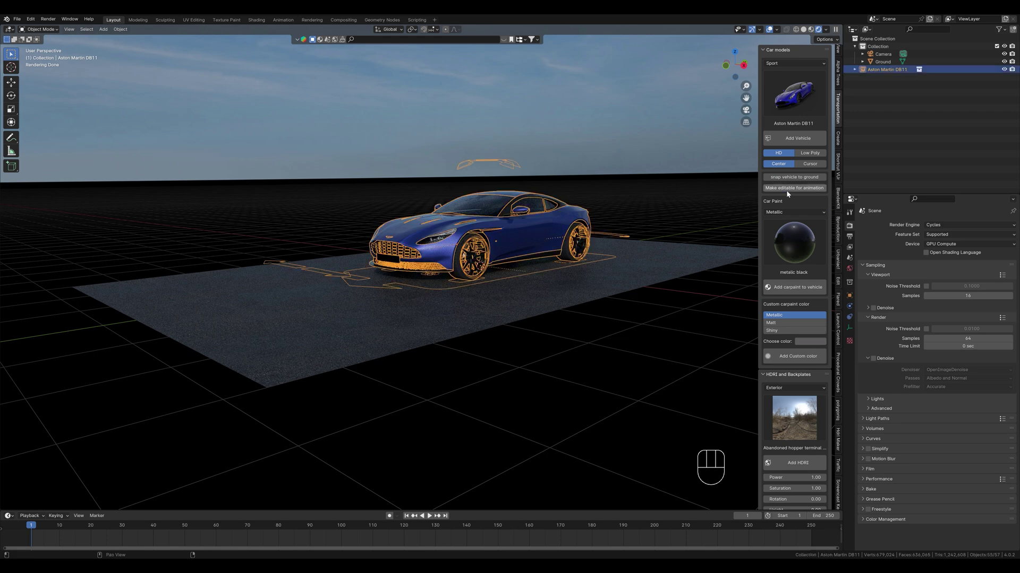
click(786, 189)
click(547, 235)
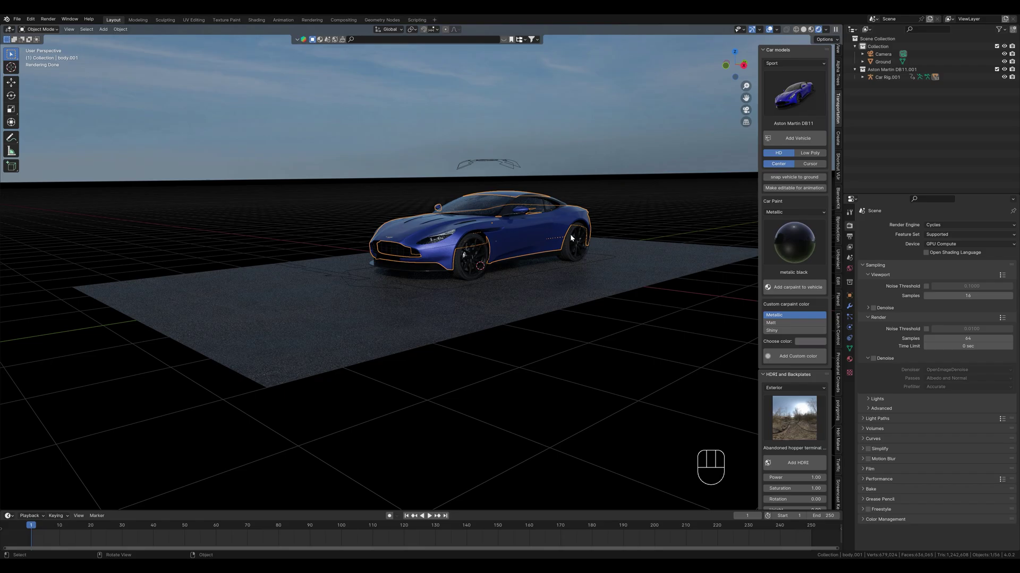
middle_drag(570, 234, 136, 278)
click(489, 265)
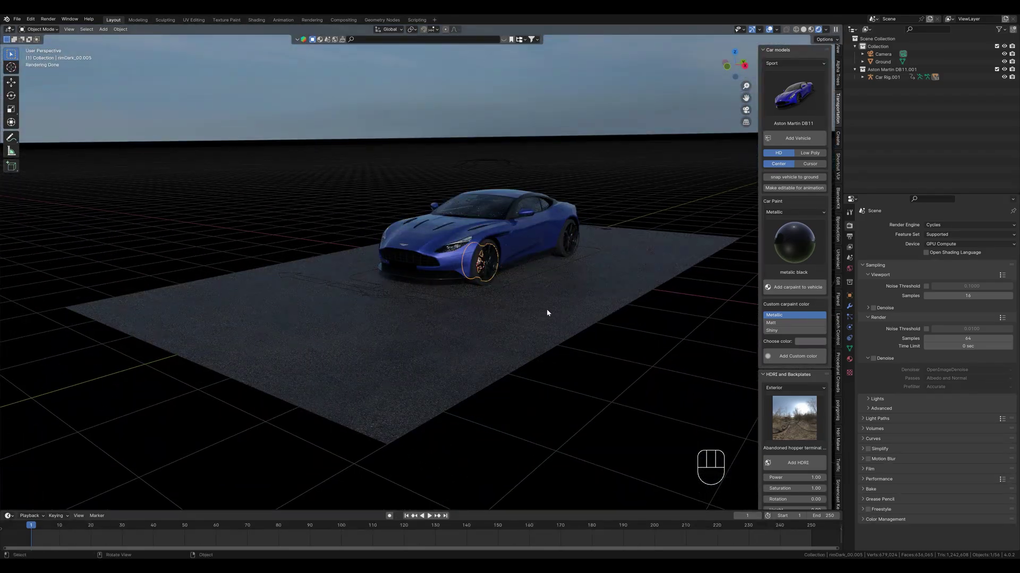
Select the car's body and open a Shader Editor in a new area below the 3D viewport.
middle_drag(546, 311, 565, 304)
shift+middle_drag(460, 335, 455, 391)
scroll(379, 348, up, 4)
click(370, 271)
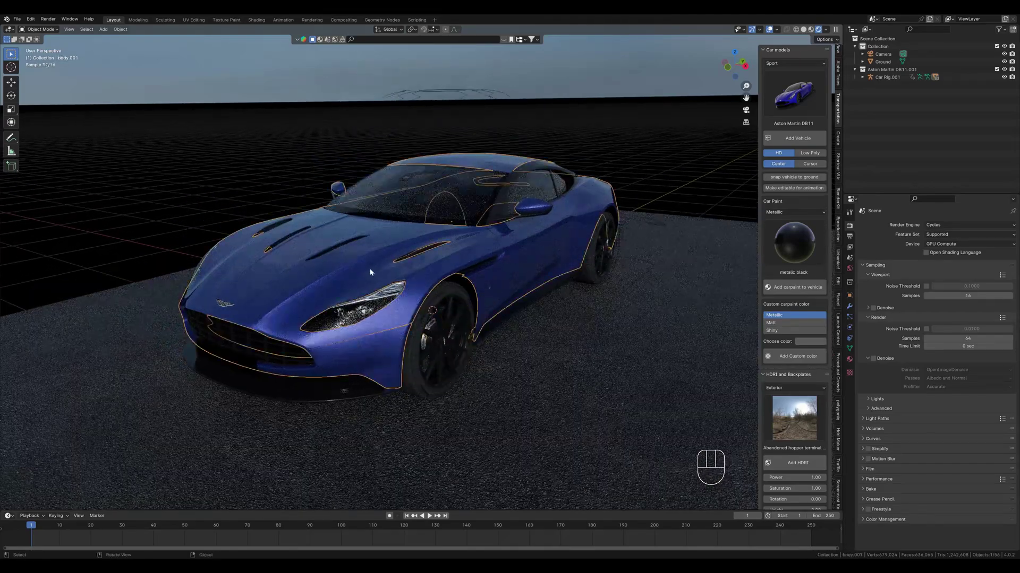
drag(3, 505, 117, 312)
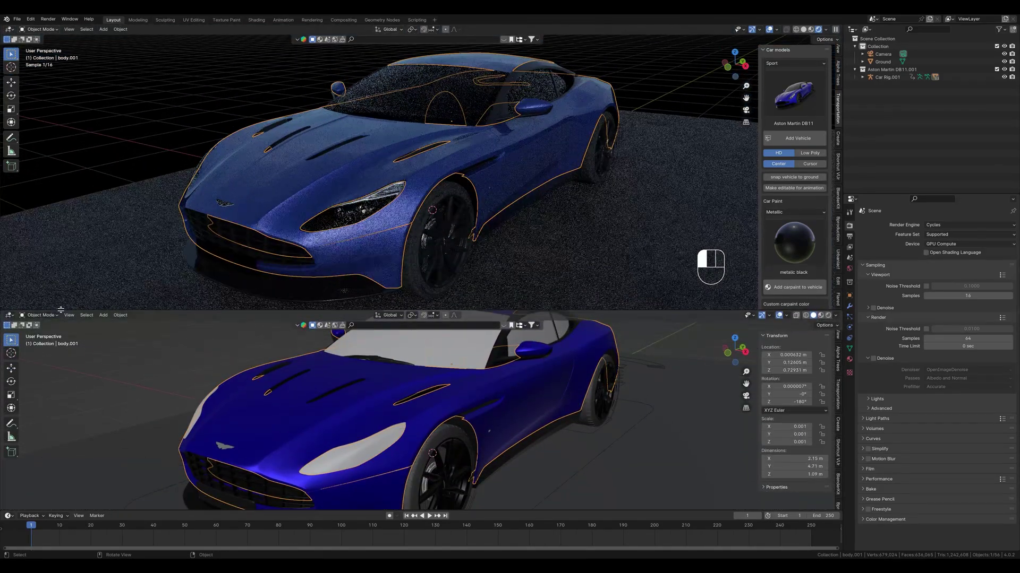
click(9, 315)
click(26, 387)
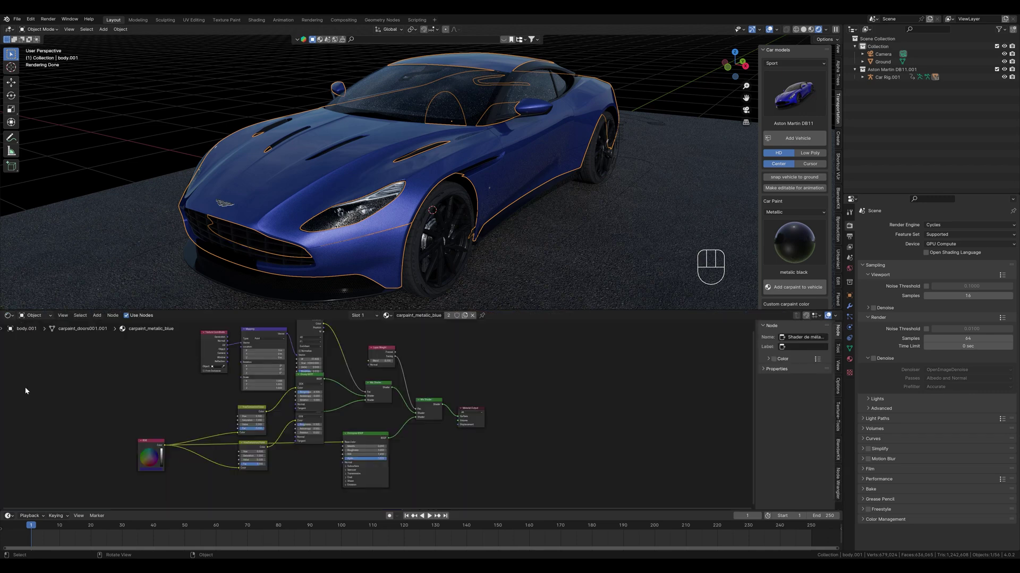
Delete all nodes of the carpaint_metalic_blue material except the Material Output.
scroll(284, 403, down, 2)
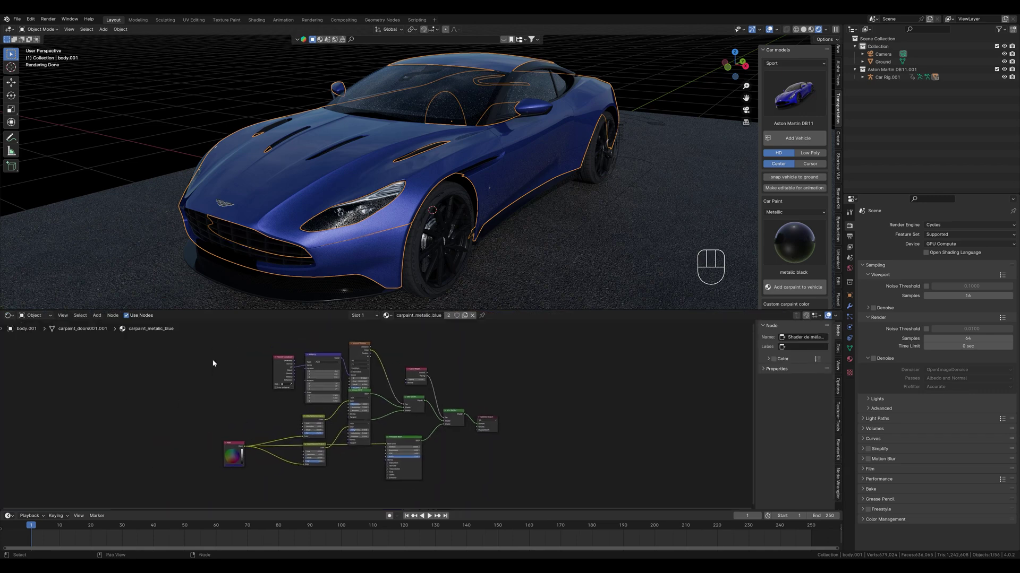
drag(199, 338, 461, 498)
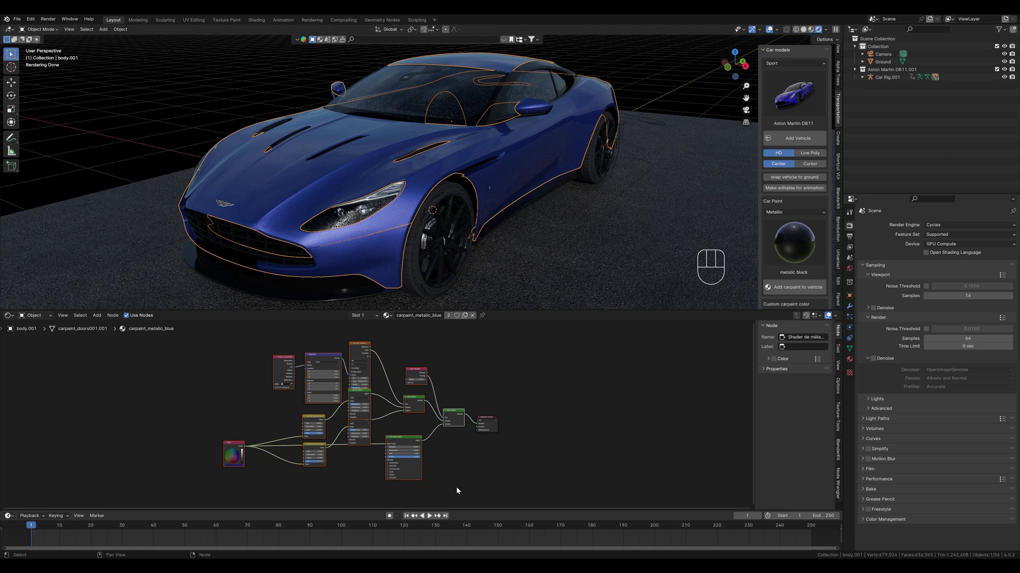
key(Delete)
Add a Principled BSDF with roughness 0 and connect it to the Material Output's Surface.
key(shift+a)
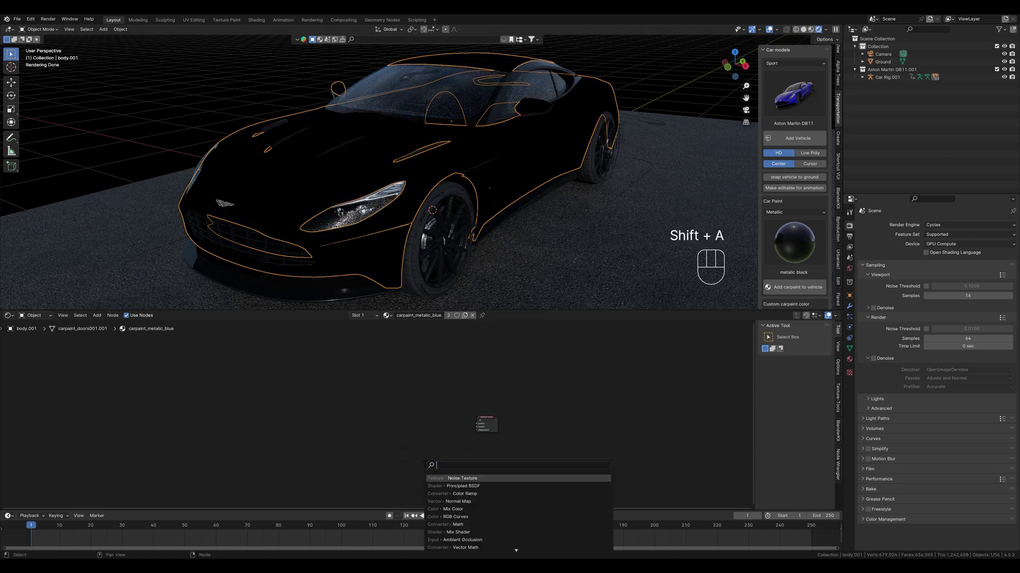
click(456, 486)
click(423, 412)
scroll(423, 412, up, 2)
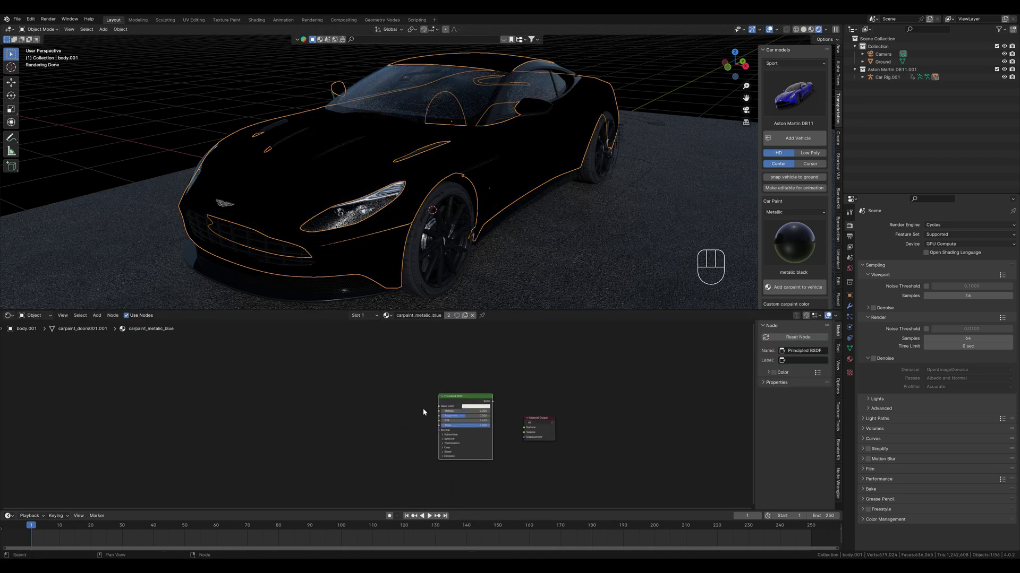
scroll(423, 412, up, 3)
middle_drag(423, 412, 218, 412)
drag(388, 364, 446, 413)
drag(340, 390, 291, 390)
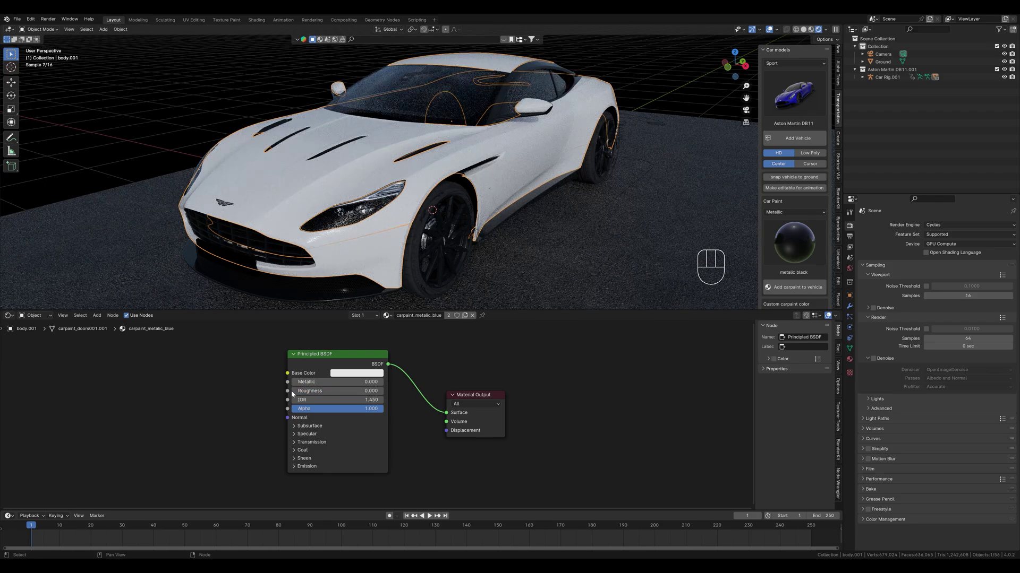
Set the Principled BSDF's base color to a fully saturated dark green.
middle_drag(561, 222, 425, 229)
click(352, 373)
drag(367, 279, 335, 270)
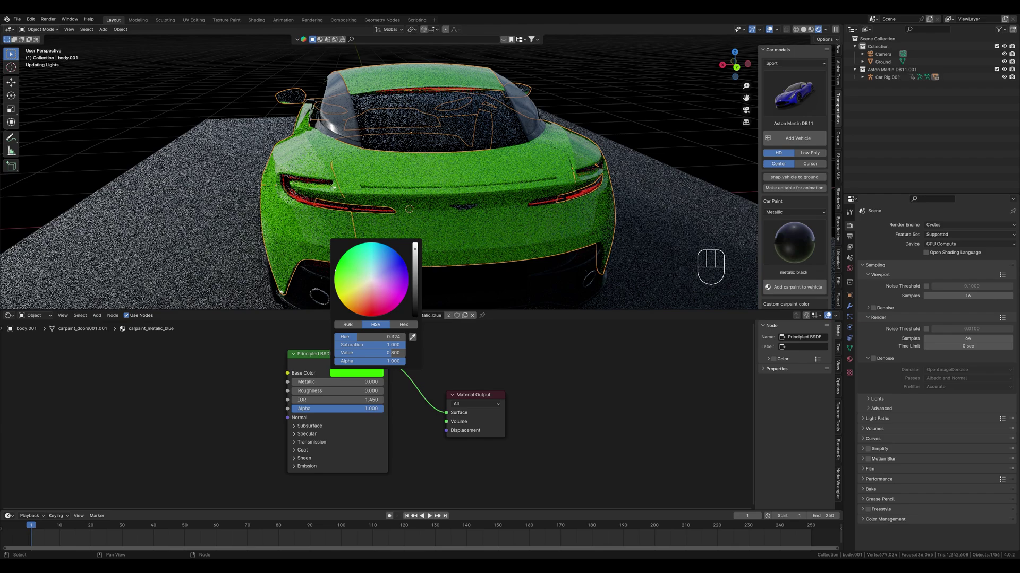
drag(414, 249, 415, 289)
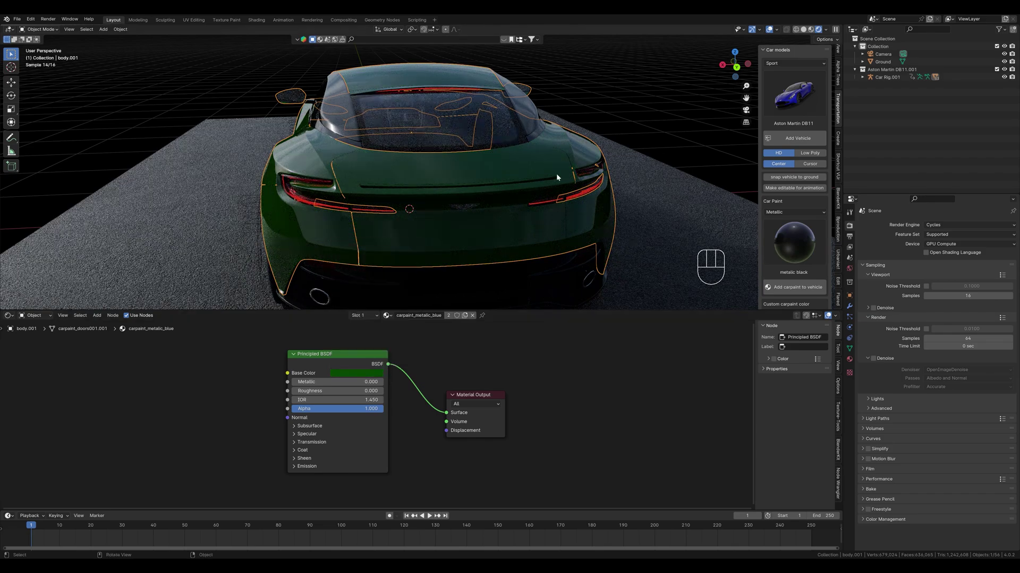
middle_drag(556, 173, 492, 197)
scroll(491, 197, up, 5)
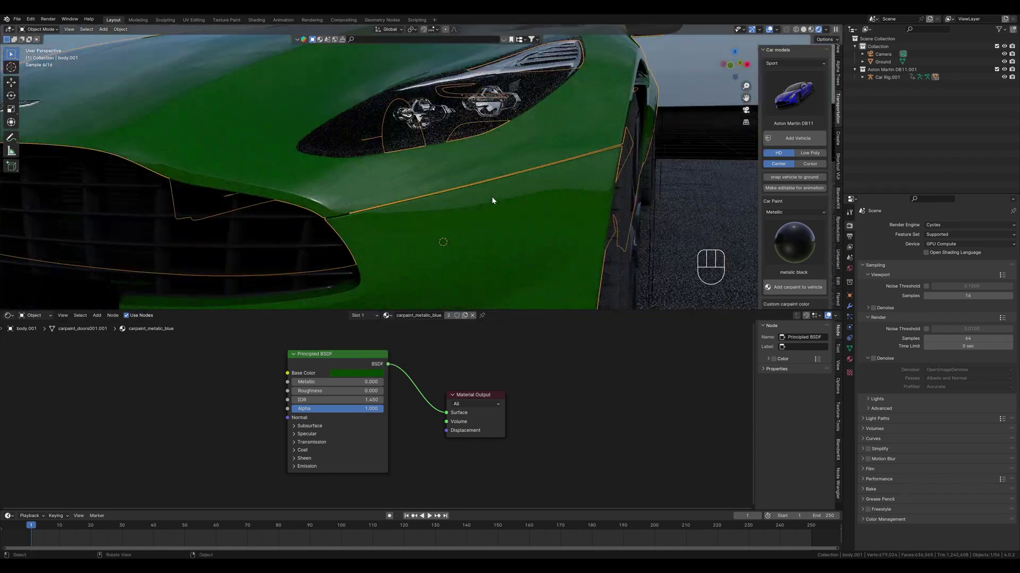
shift+middle_drag(570, 189, 504, 197)
scroll(507, 187, down, 6)
scroll(458, 385, down, 3)
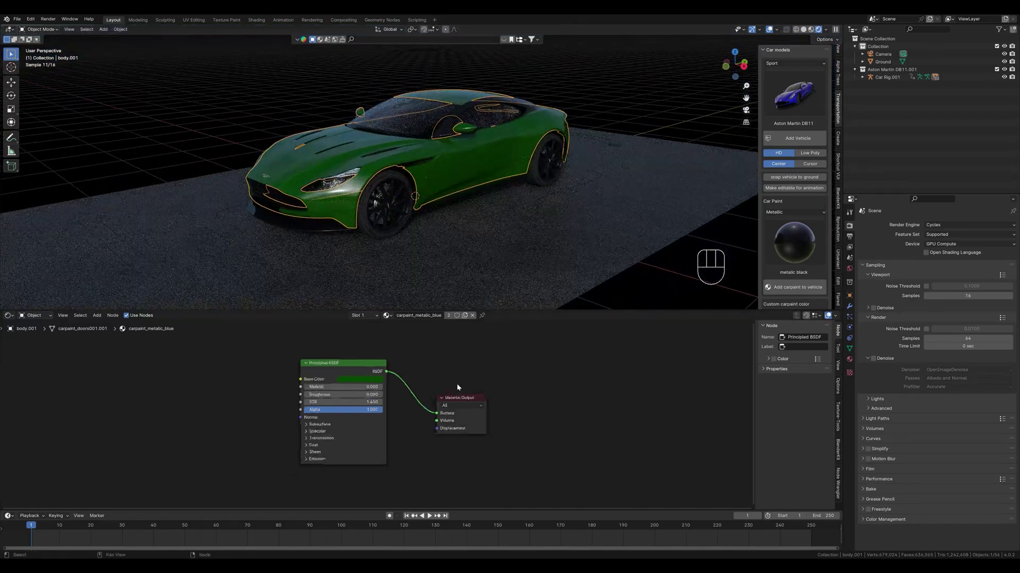
Add a Noise Texture with Texture Coordinate and Mapping nodes, driving the mapping with Object coordinates.
middle_drag(388, 381, 491, 386)
key(shift+a)
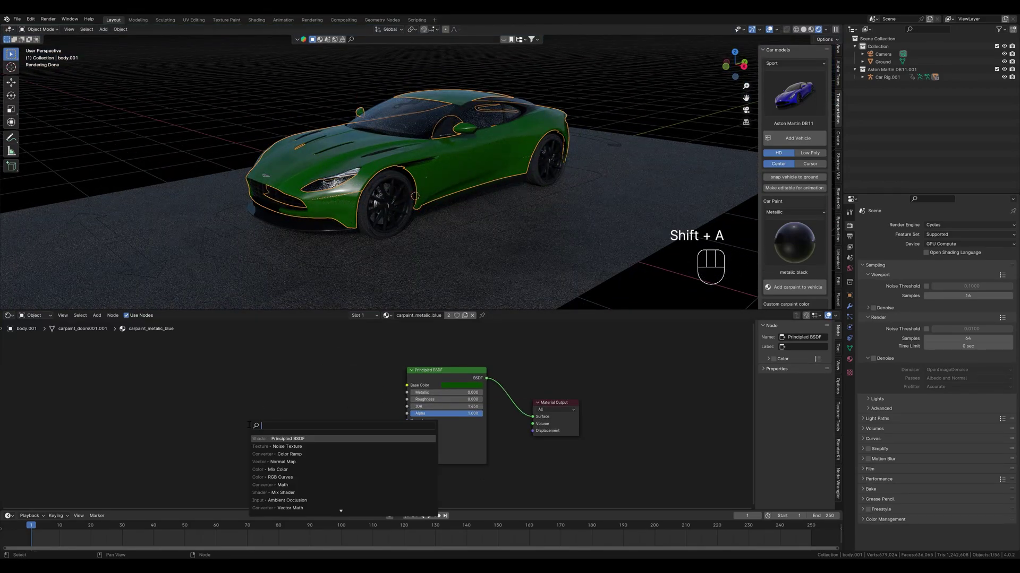
text(noise)
key(Return)
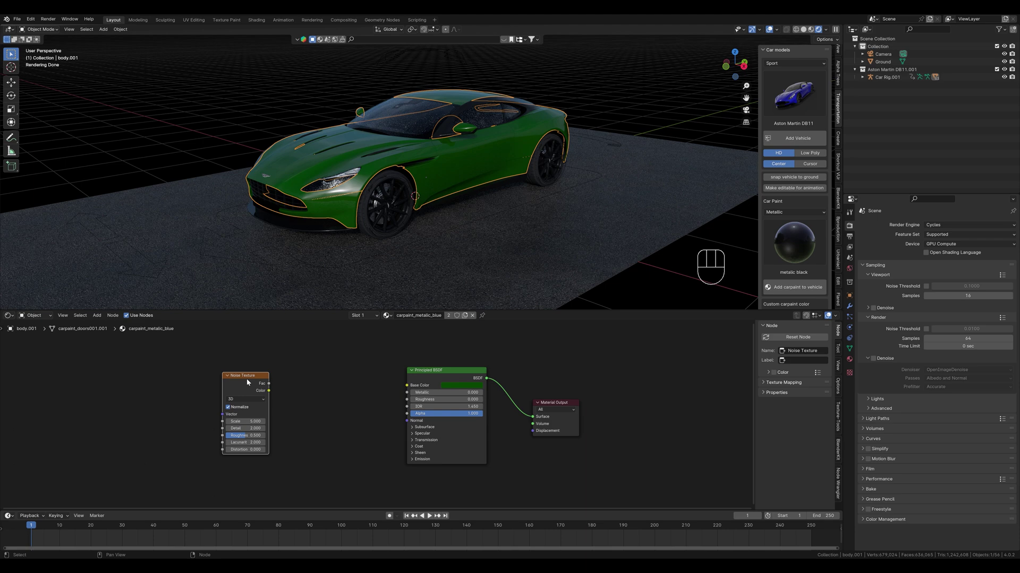
key(ctrl+t)
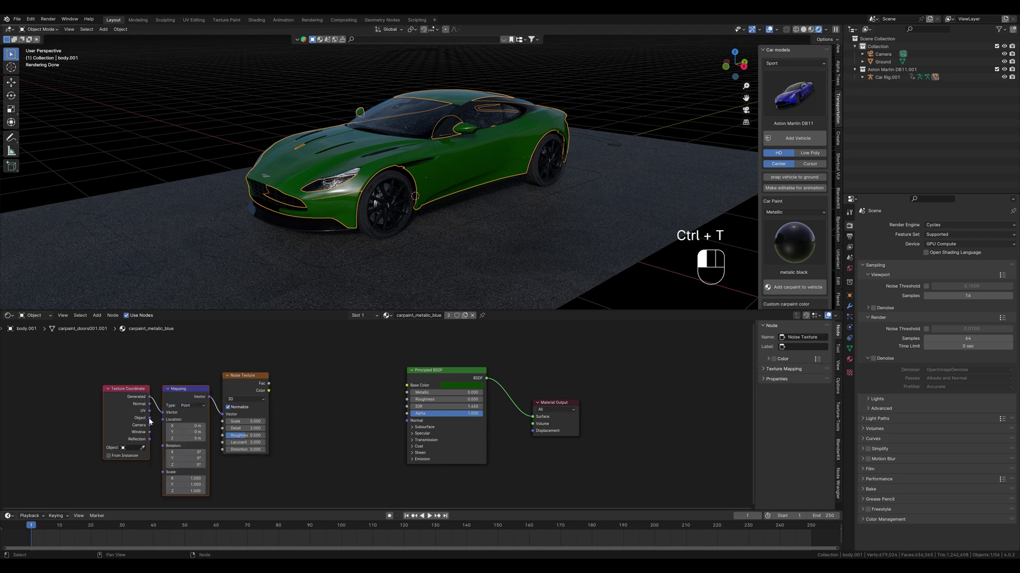
drag(150, 420, 176, 420)
Add a Color Ramp node between the Noise Texture and the Principled BSDF.
key(shift+a)
text(colo)
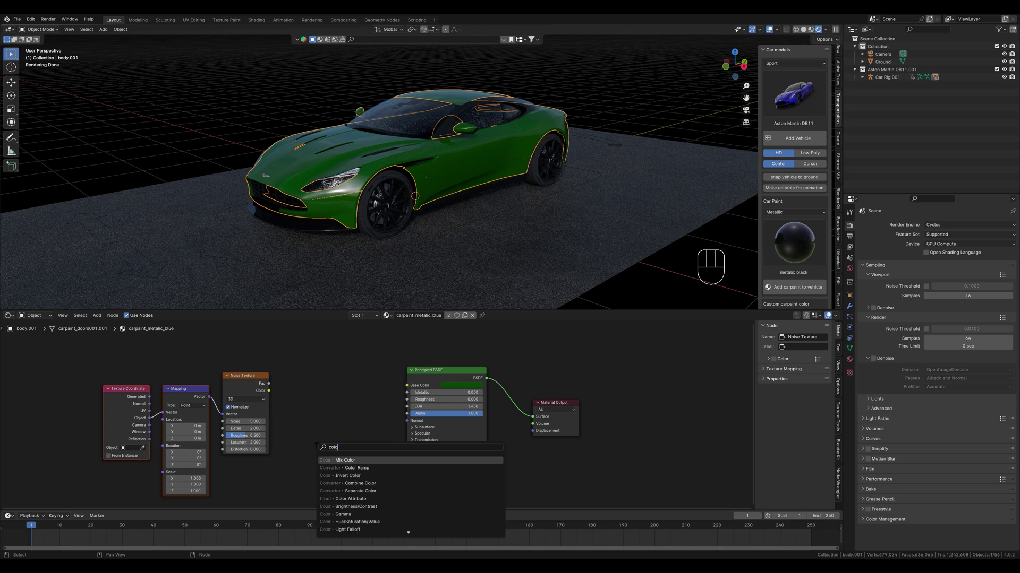
key(Down)
key(Return)
click(293, 374)
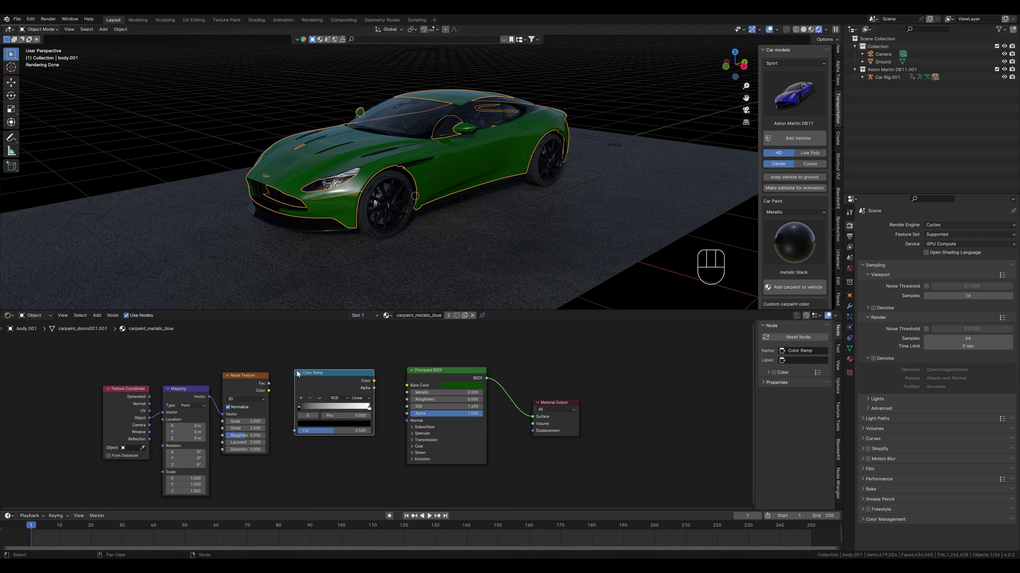
Check the green base color's values in the Principled BSDF's color picker.
click(461, 388)
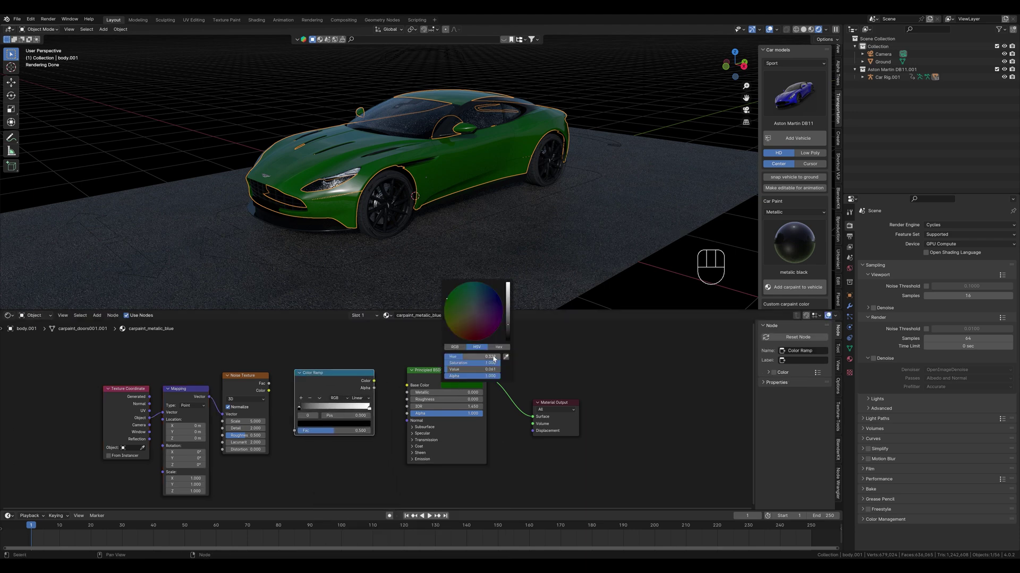
click(374, 351)
click(476, 348)
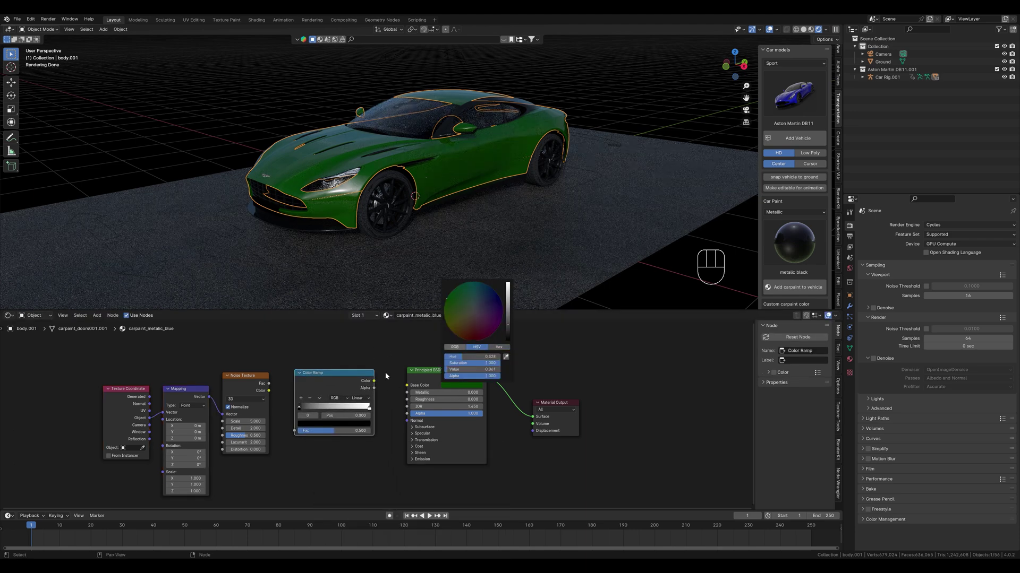
click(315, 425)
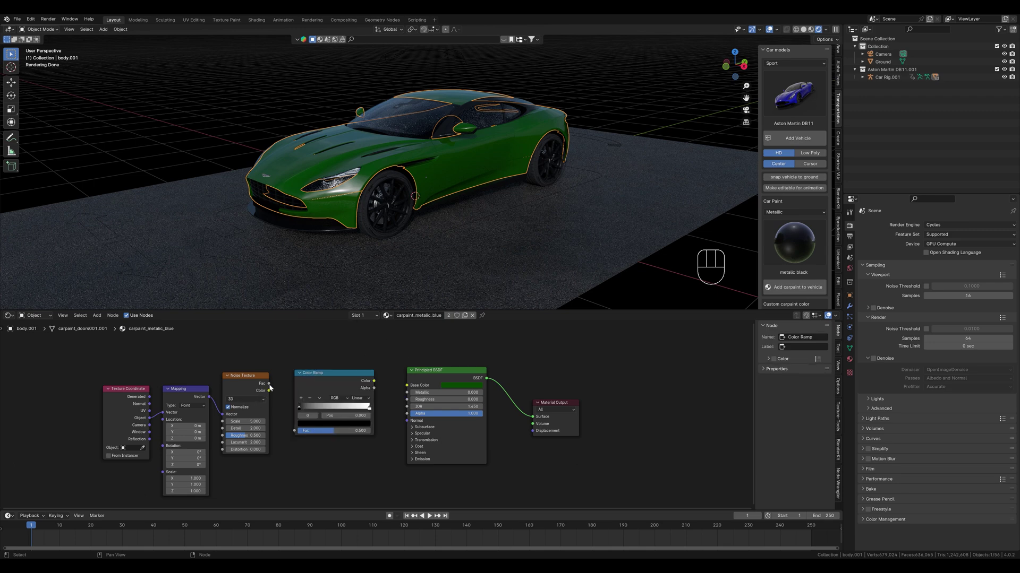
Connect the Noise Texture's Fac through the Color Ramp to Base Color, and bring the ramp's stops closer together with the white one at 0.713.
drag(269, 384, 295, 430)
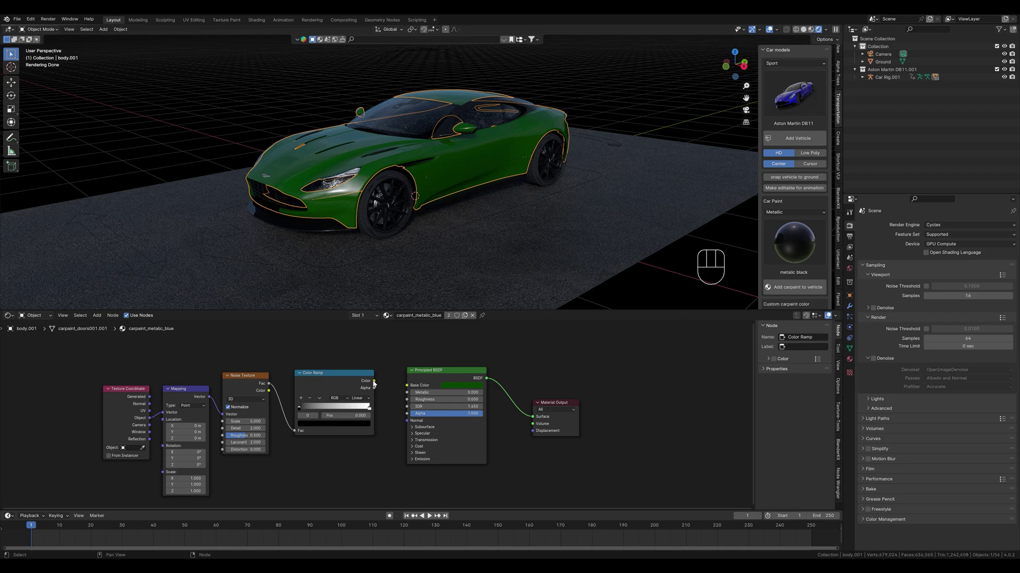
drag(373, 382, 406, 386)
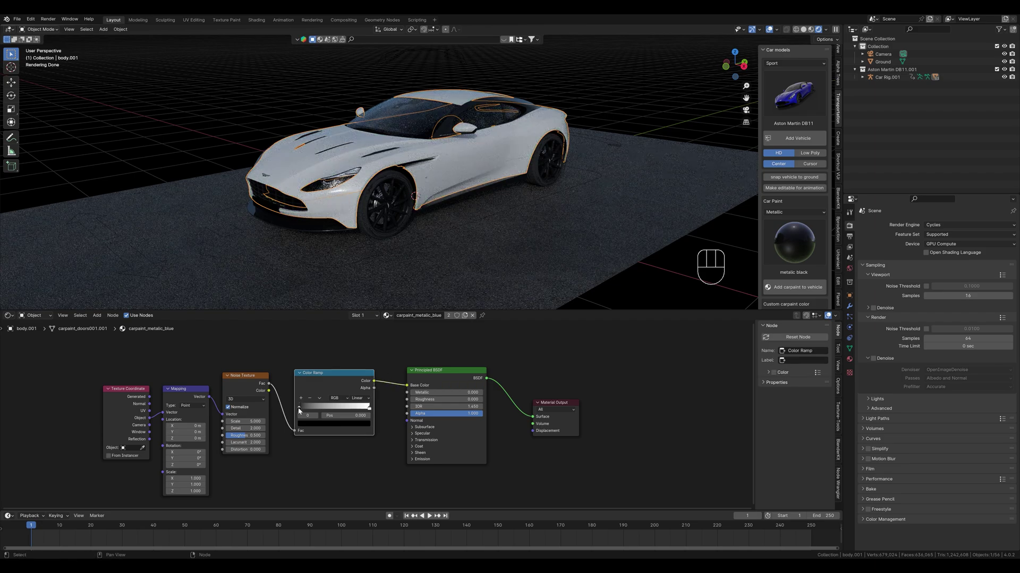
drag(300, 409, 350, 411)
Set the Noise Texture's scale to 0.1 and check the flake pattern on the car's body.
scroll(431, 238, up, 6)
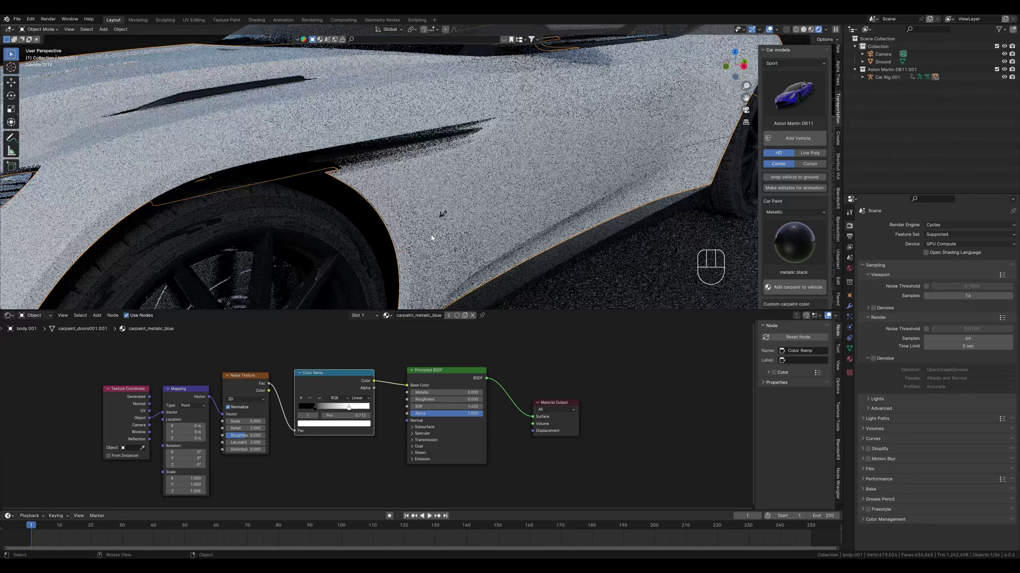
click(249, 423)
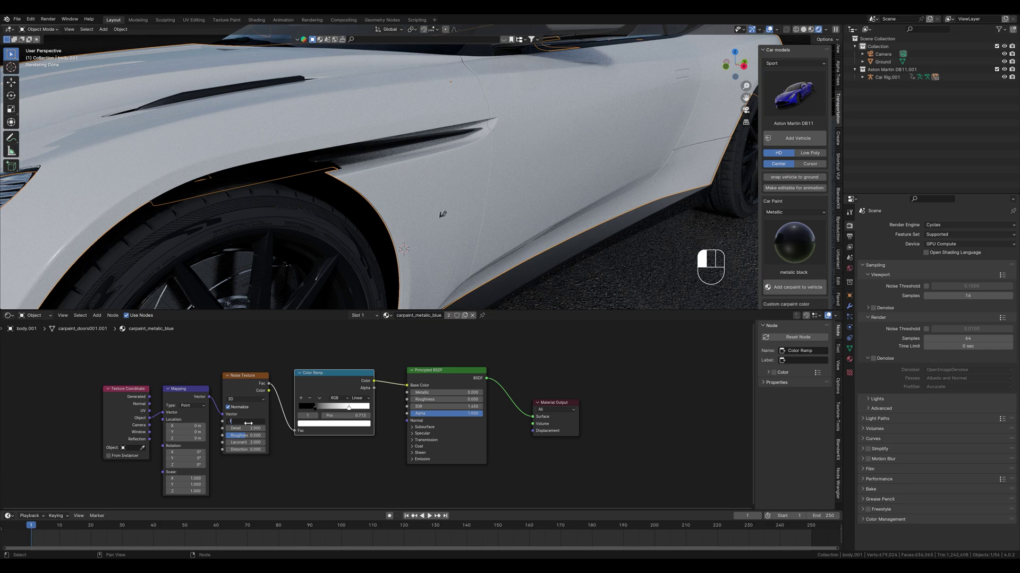
text(.1)
key(Return)
scroll(500, 178, down, 6)
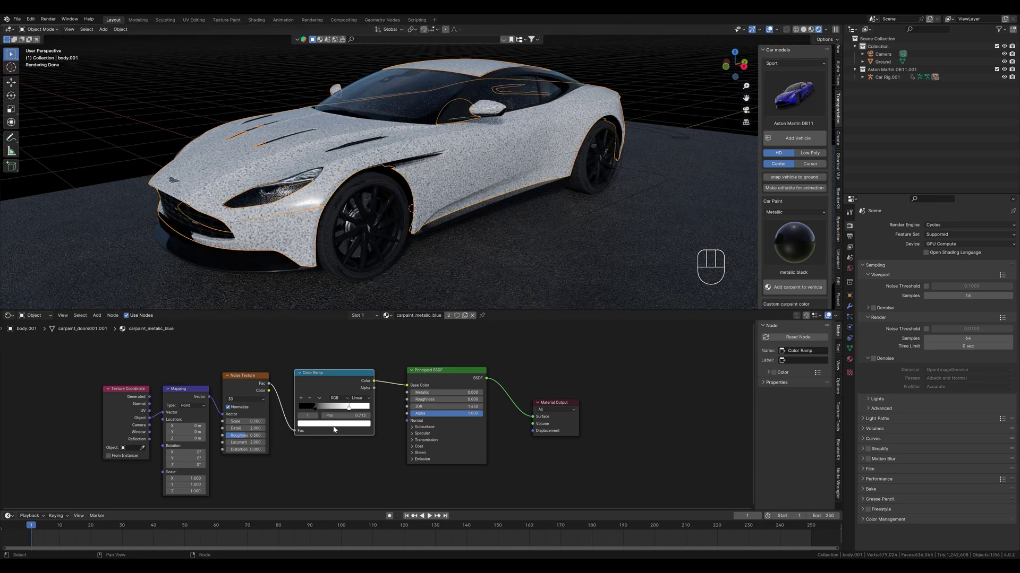
scroll(365, 199, up, 4)
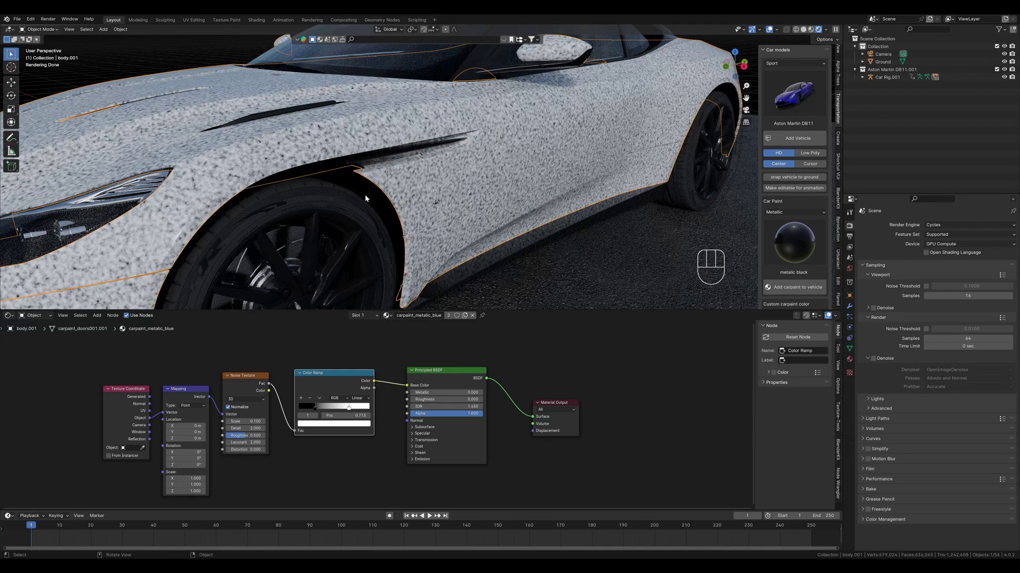
shift+middle_drag(366, 199, 452, 208)
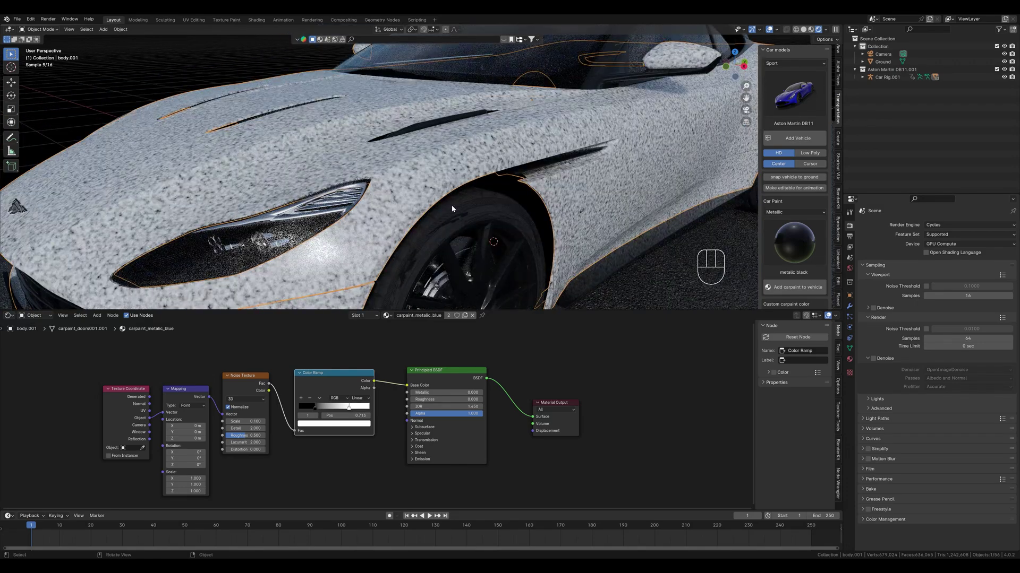
Set the Color Ramp's black stop to the green hex color 064600.
click(323, 423)
click(355, 385)
text(064600)
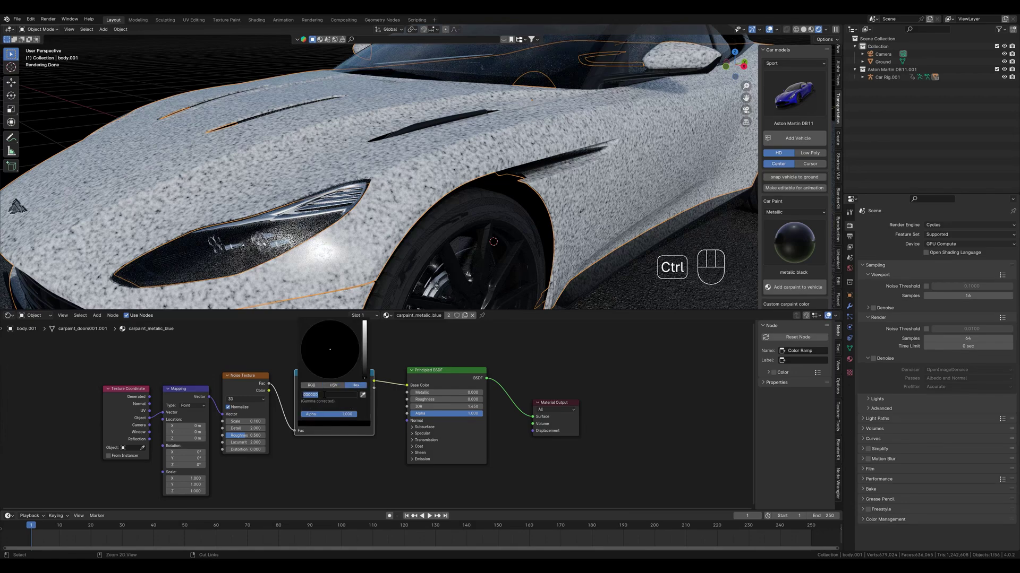
key(Return)
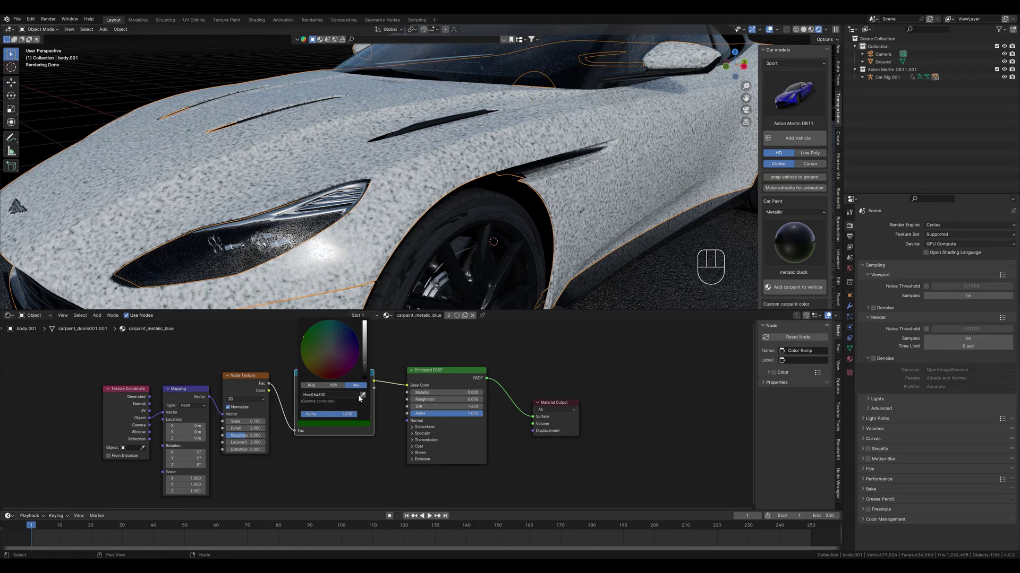
Set the Color Ramp's white stop to the green hex color 064600 and darken it slightly to 053900.
click(348, 408)
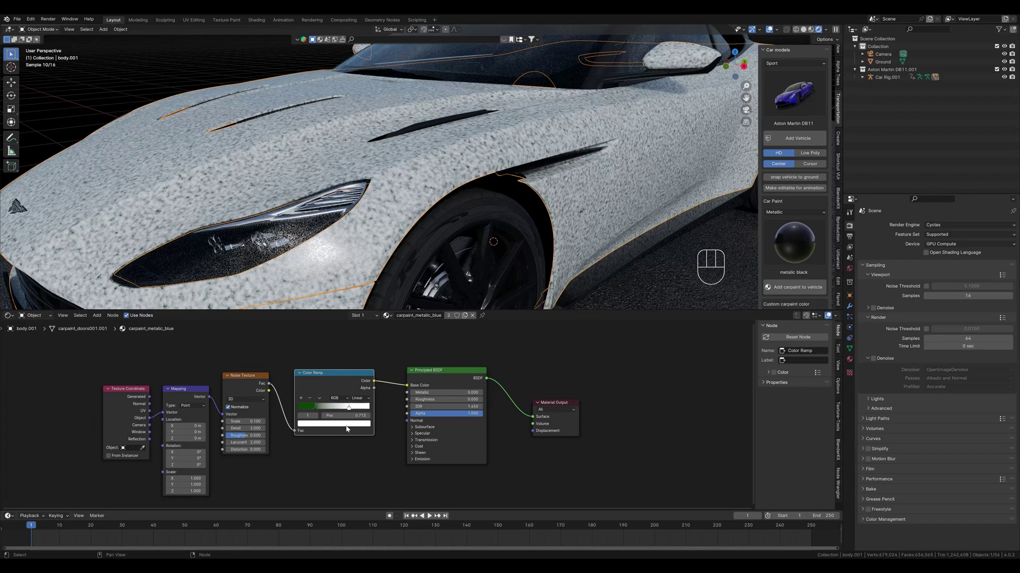
click(334, 424)
click(318, 396)
text(064600)
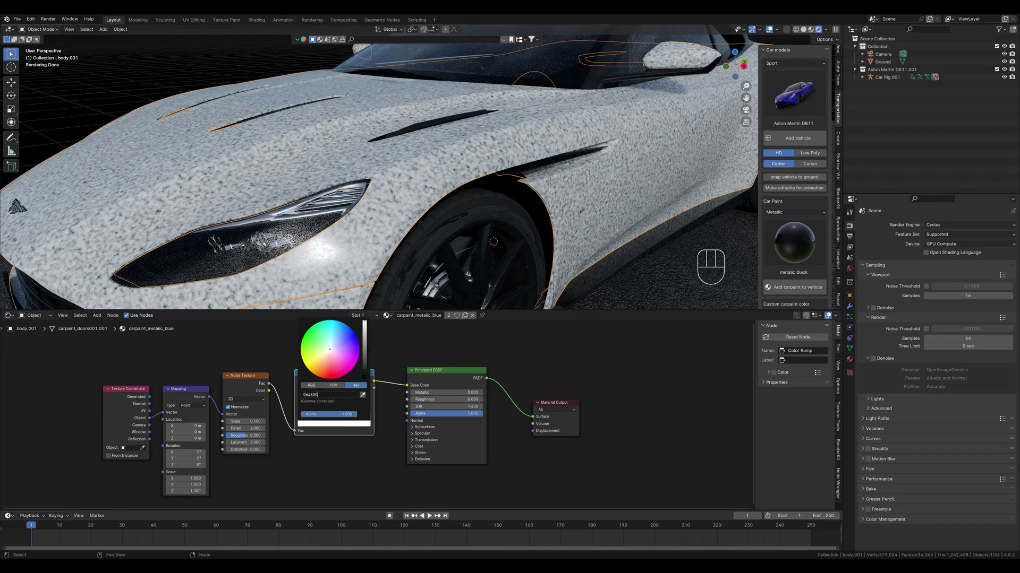
key(Return)
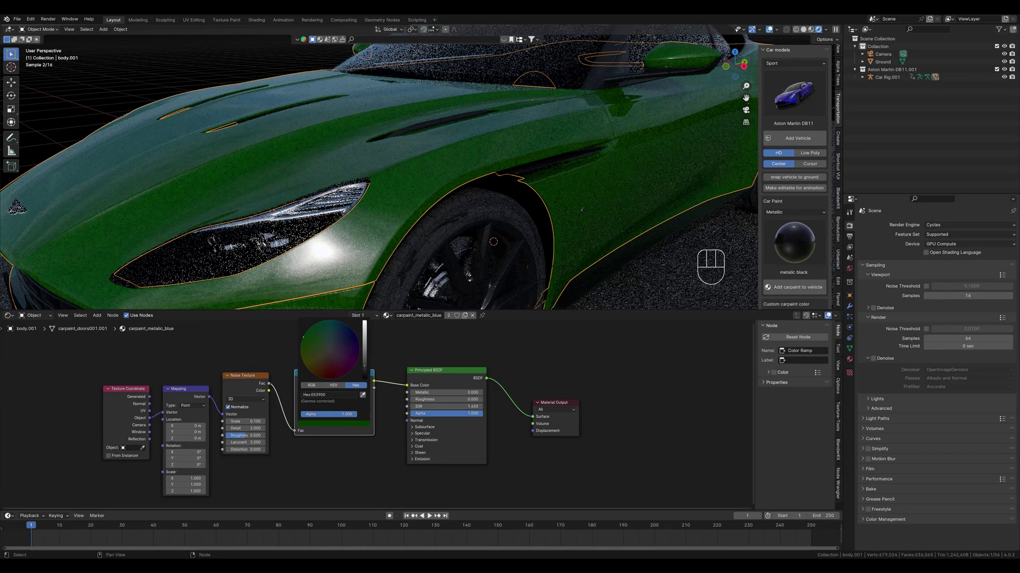
Set the Noise Texture's scale to 3 and check the paint on the whole car.
click(246, 421)
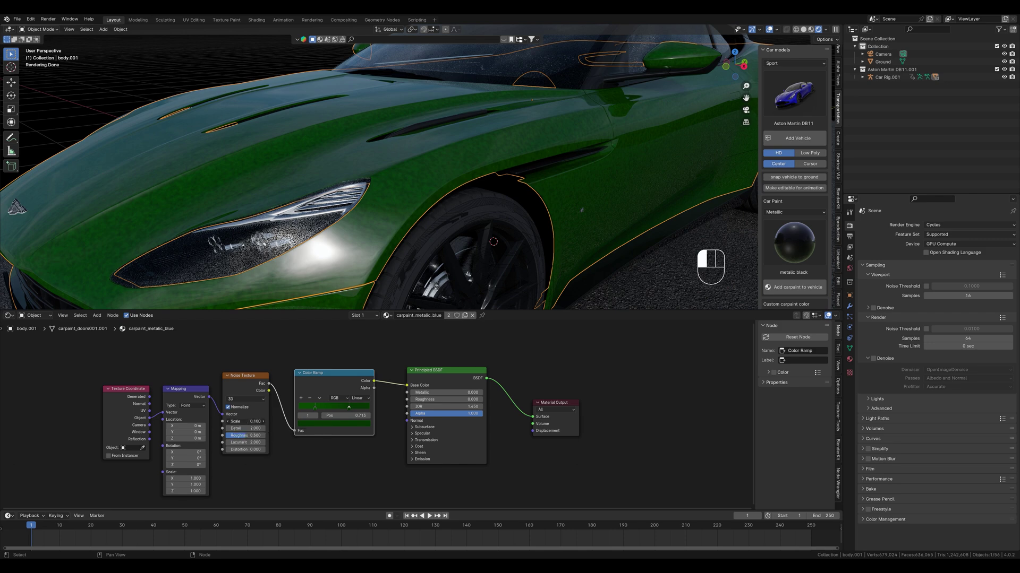
text(3)
click(278, 416)
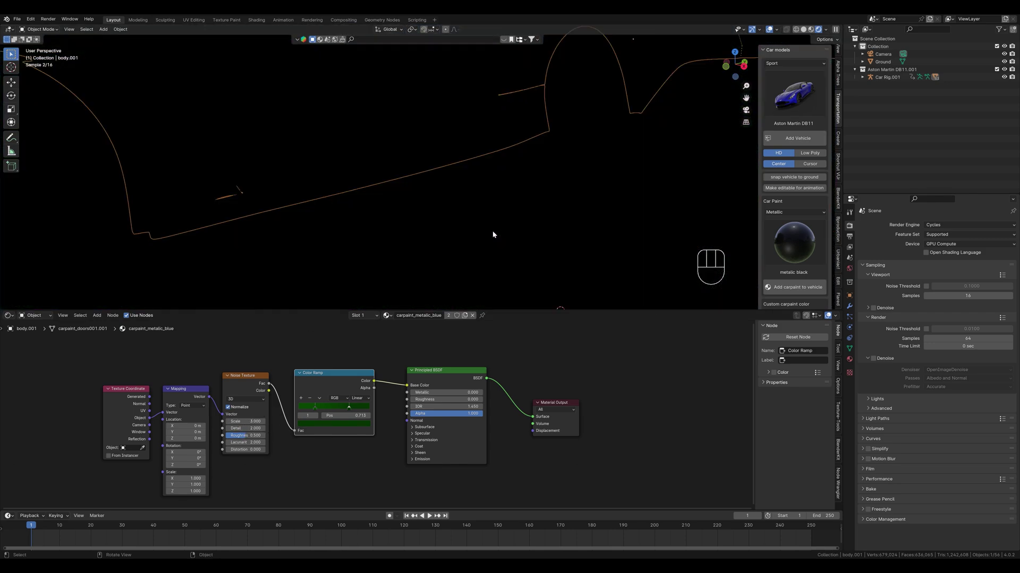
scroll(492, 232, down, 2)
ctrl+middle_drag(508, 240, 496, 232)
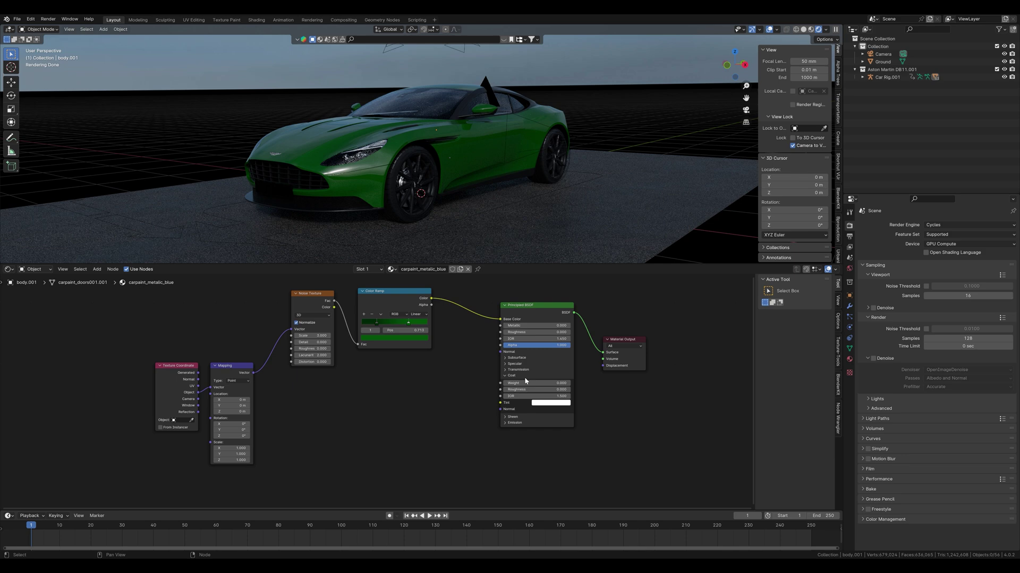
Raise the Principled BSDF's coat weight to 1.
drag(514, 383, 568, 383)
Try a coat weight of 2 on the Principled BSDF and undo it.
click(550, 382)
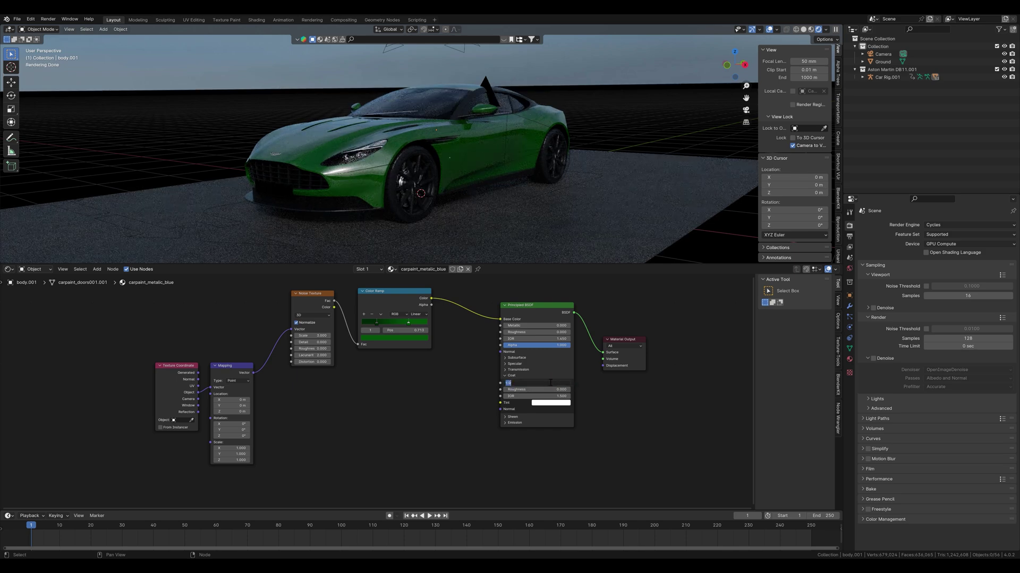
text(2)
key(Return)
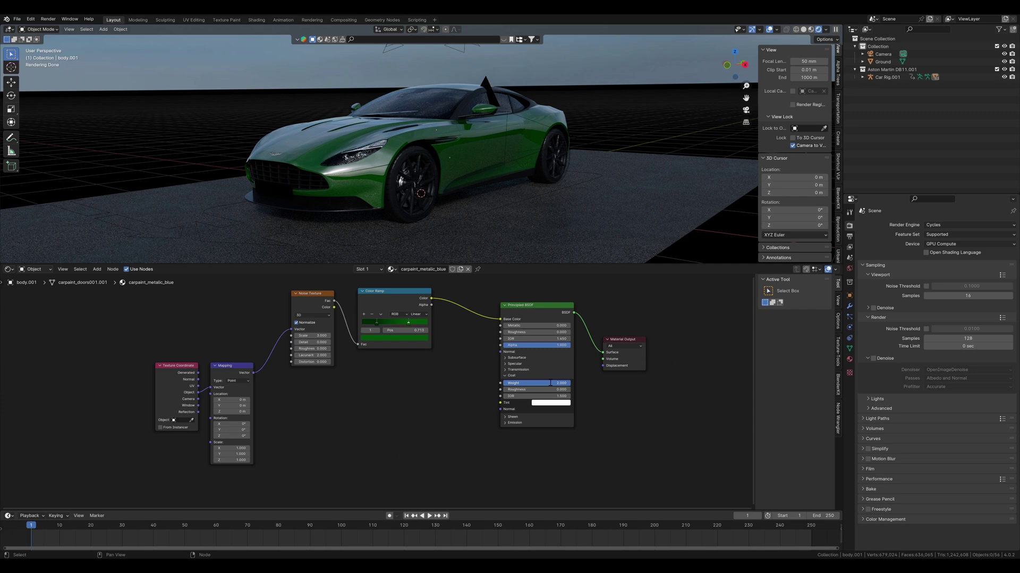
key(ctrl+z)
Add a second Noise Texture node below the first one, with a Bump node beside it.
key(shift+a)
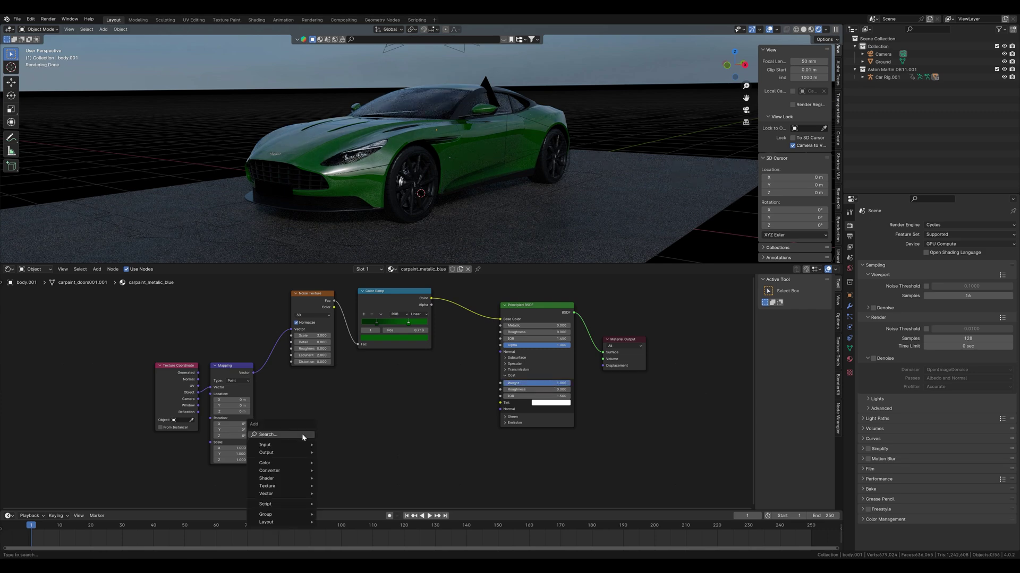
text(noise)
key(Return)
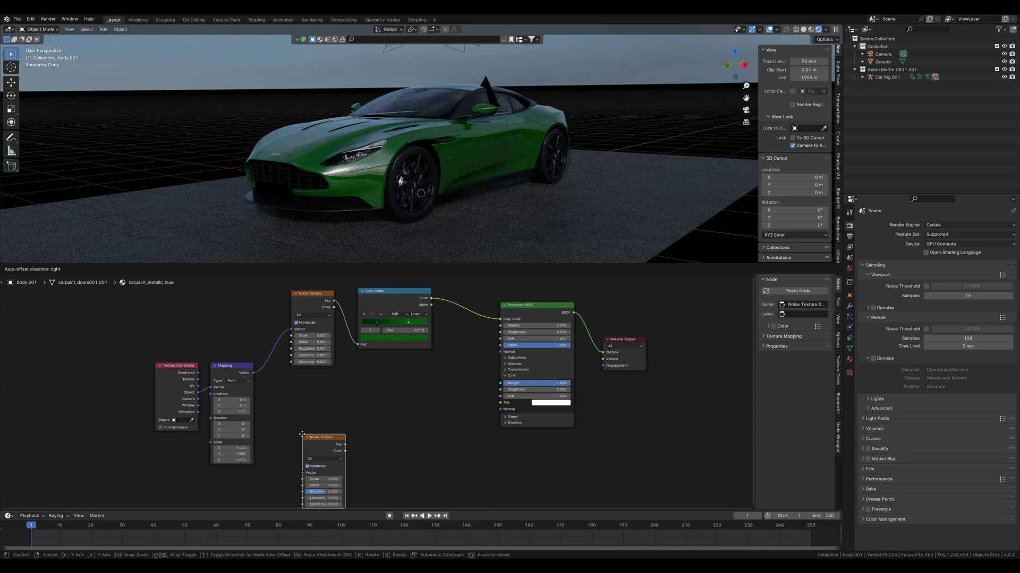
click(295, 417)
key(shift+a)
text(bum)
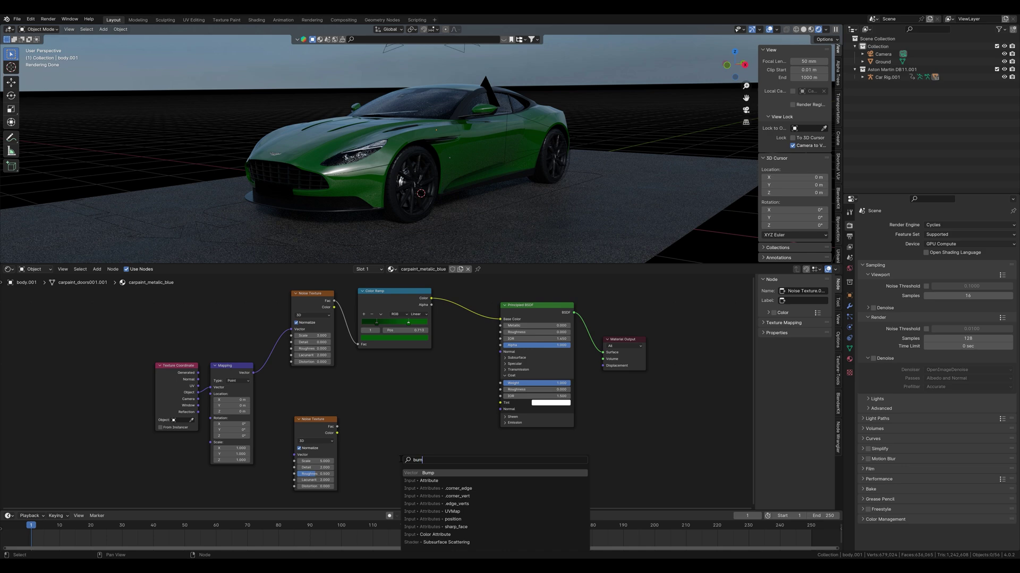
key(Return)
click(359, 414)
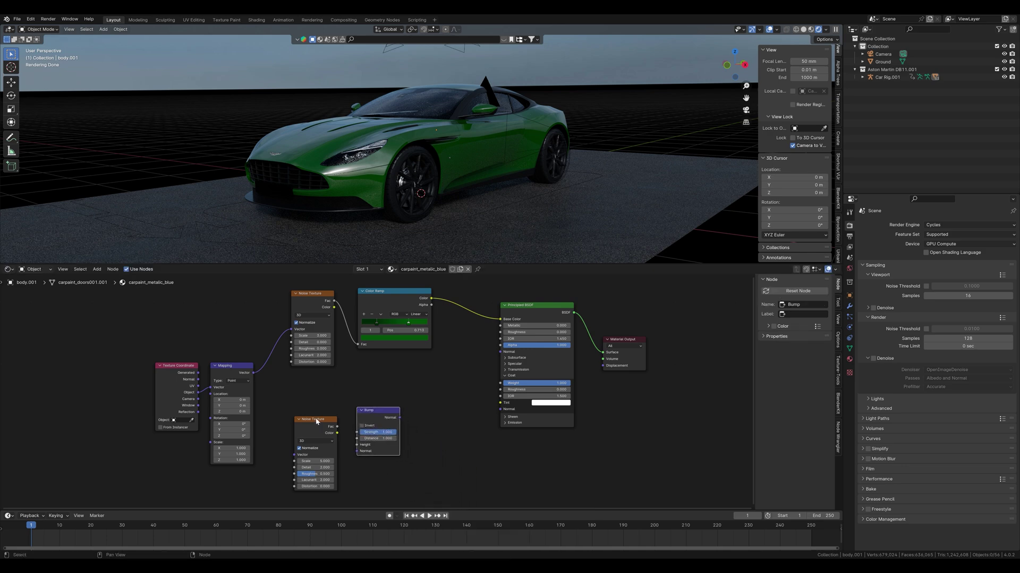
Link Mapping to the second Noise Texture's Vector, its Fac to the Bump's Height, and the Bump to the Principled BSDF's coat Normal.
drag(337, 427, 356, 445)
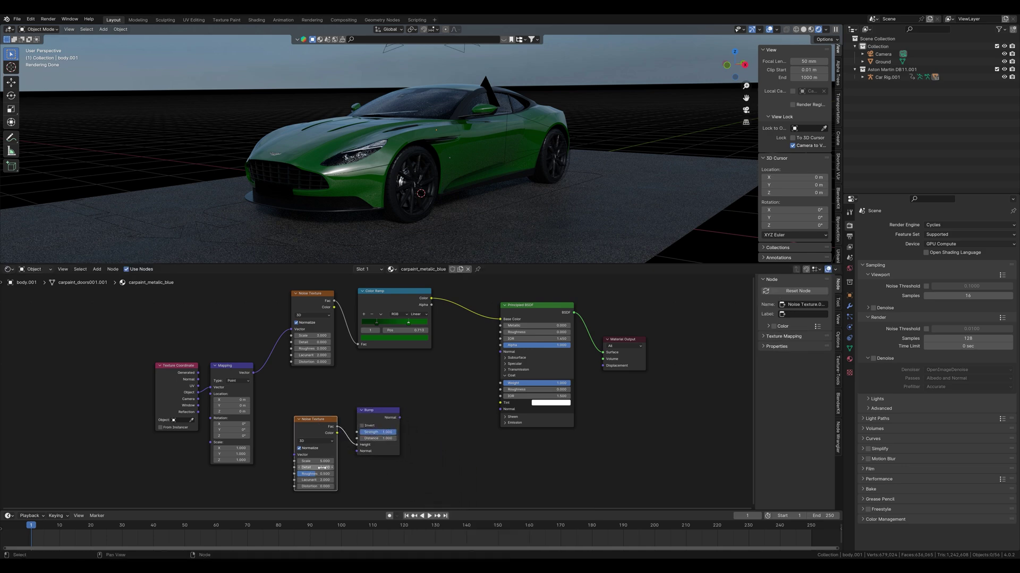
drag(396, 418, 499, 412)
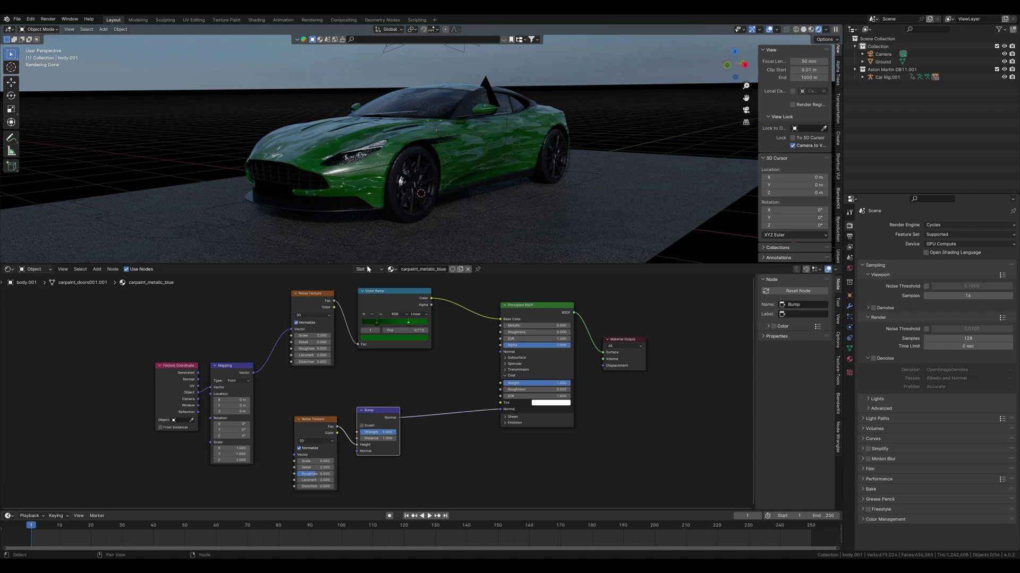
middle_drag(494, 134, 462, 159)
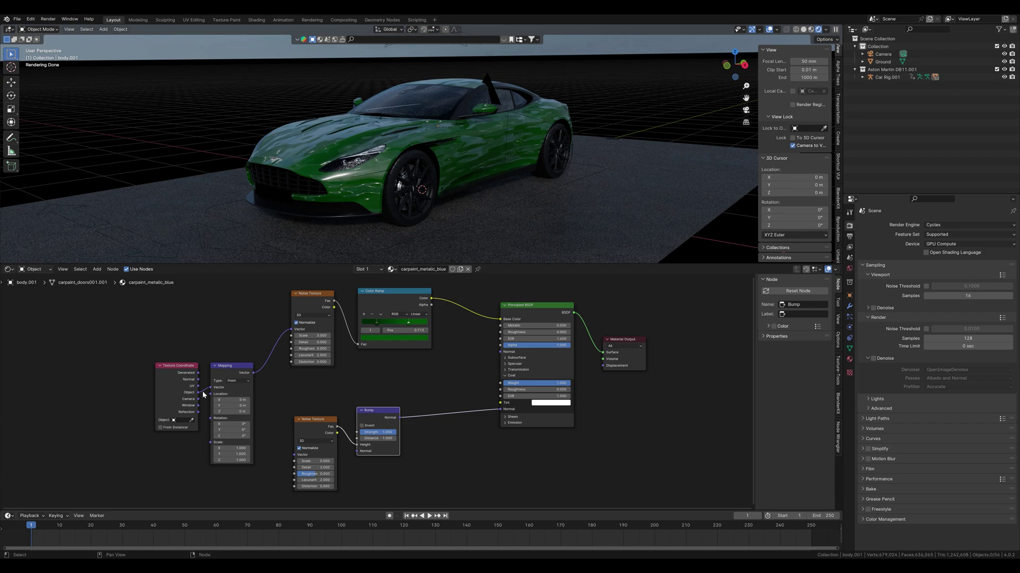
drag(252, 373, 294, 456)
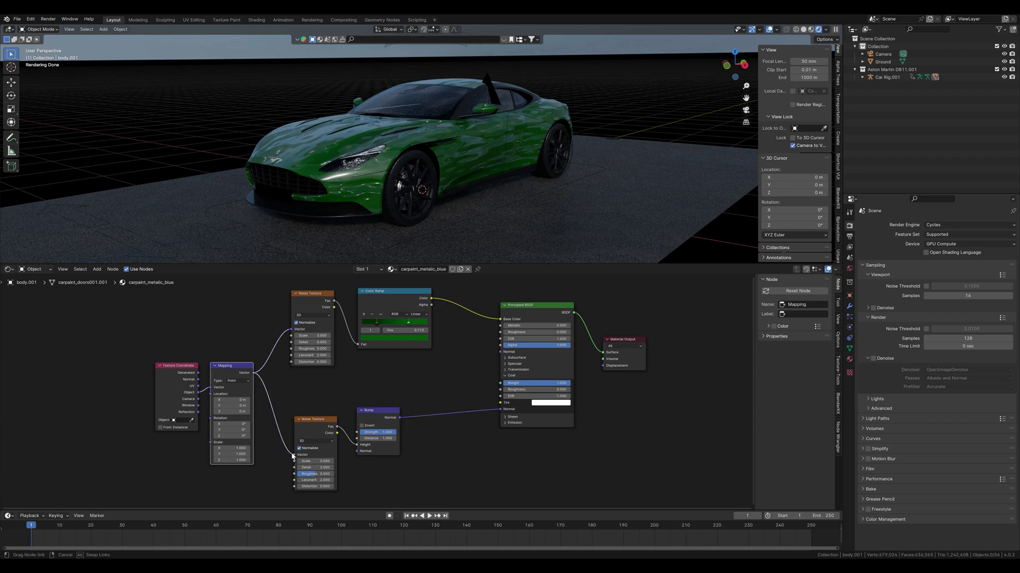
Try a scale of 0.1 on the second Noise Texture and inspect the bumps up close on the body.
double_click(320, 461)
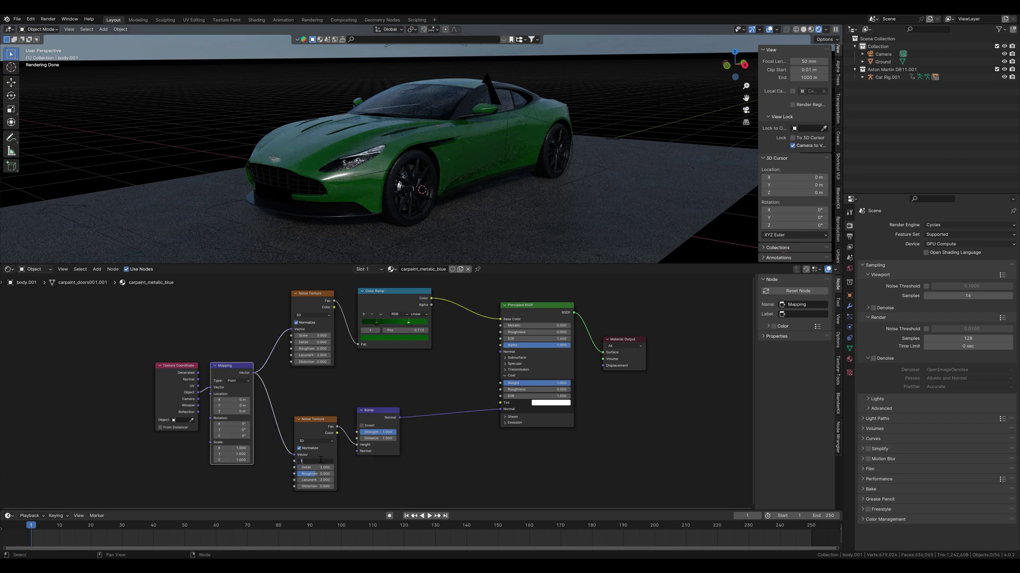
text(0.1)
key(Return)
scroll(610, 128, up, 6)
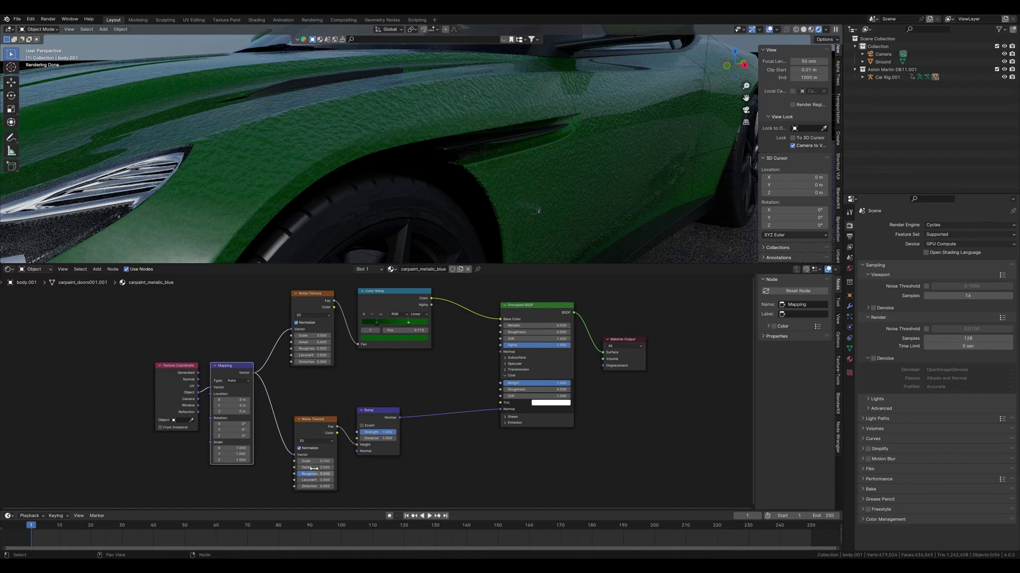
Set the second Noise Texture's detail and roughness to 0 and its scale to 0.5.
drag(321, 467, 233, 468)
drag(320, 474, 295, 474)
double_click(318, 461)
text(0.5)
key(Return)
middle_drag(630, 166, 517, 166)
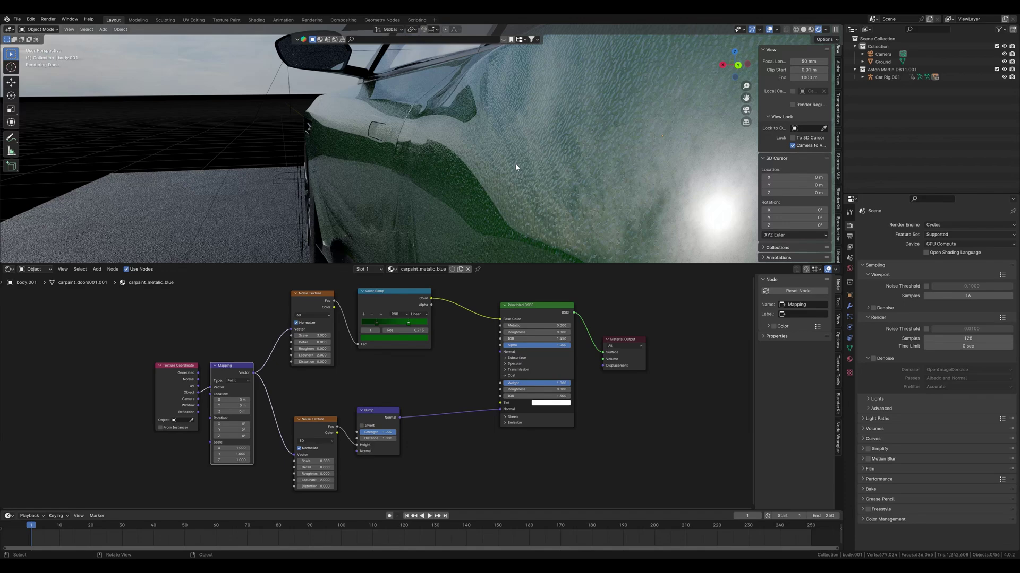
Set the Bump node's distance to 0.00001.
click(384, 437)
text(.00001)
key(Return)
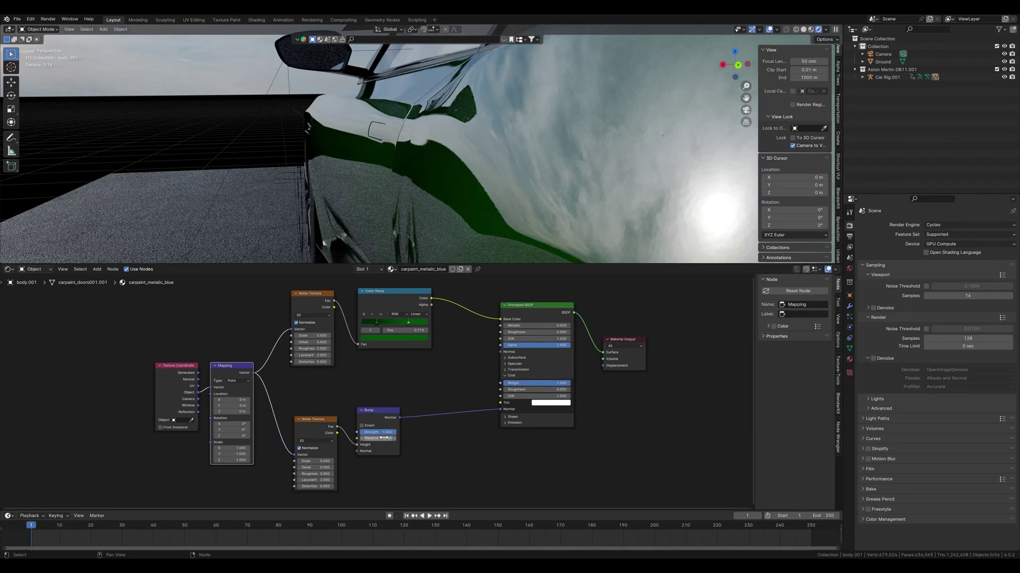
scroll(385, 414, up, 3)
click(385, 413)
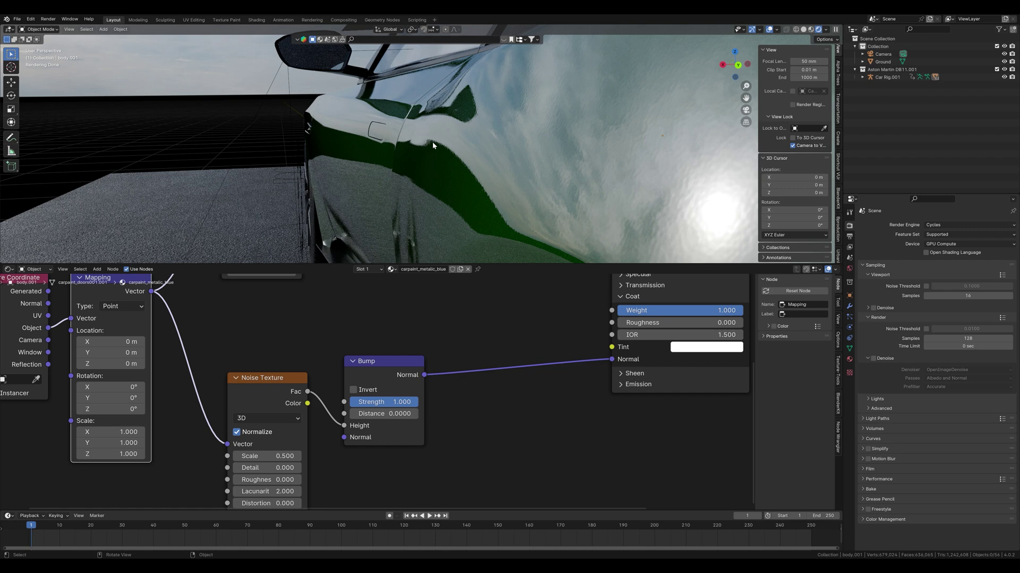
Disconnect the Bump from the coat Normal to compare the reflections, and reconnect it.
drag(612, 360, 524, 362)
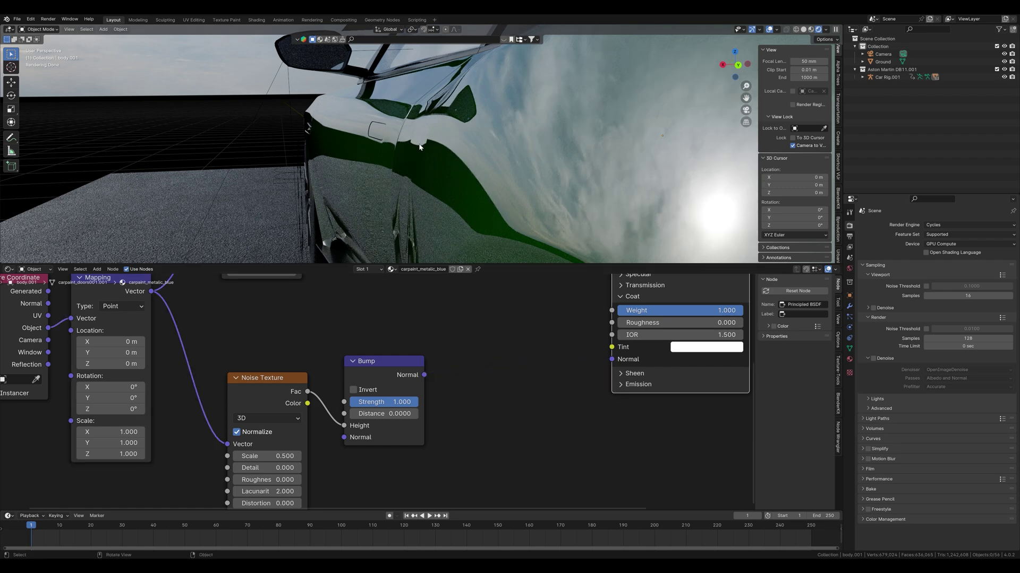
drag(424, 374, 612, 360)
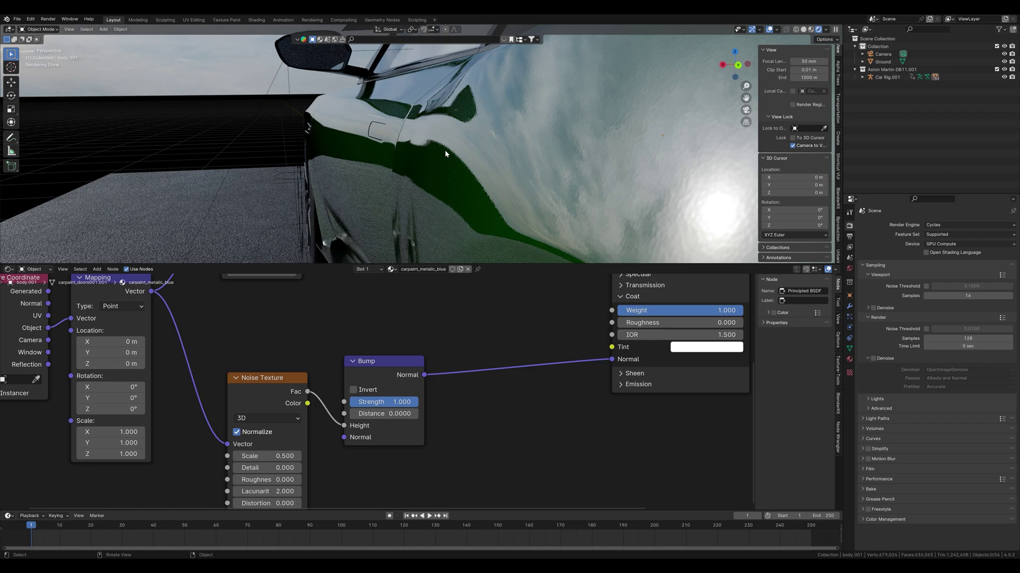
scroll(445, 151, down, 8)
middle_drag(444, 151, 534, 157)
scroll(534, 157, up, 2)
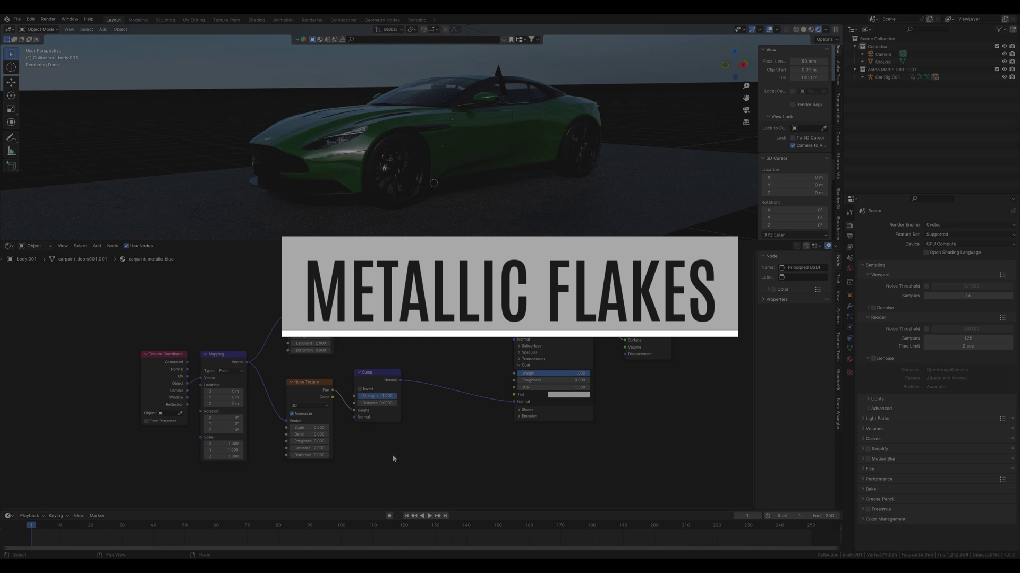
Add a Voronoi Texture node below the second Noise Texture and preview its color on the car's body.
scroll(393, 454, down, 2)
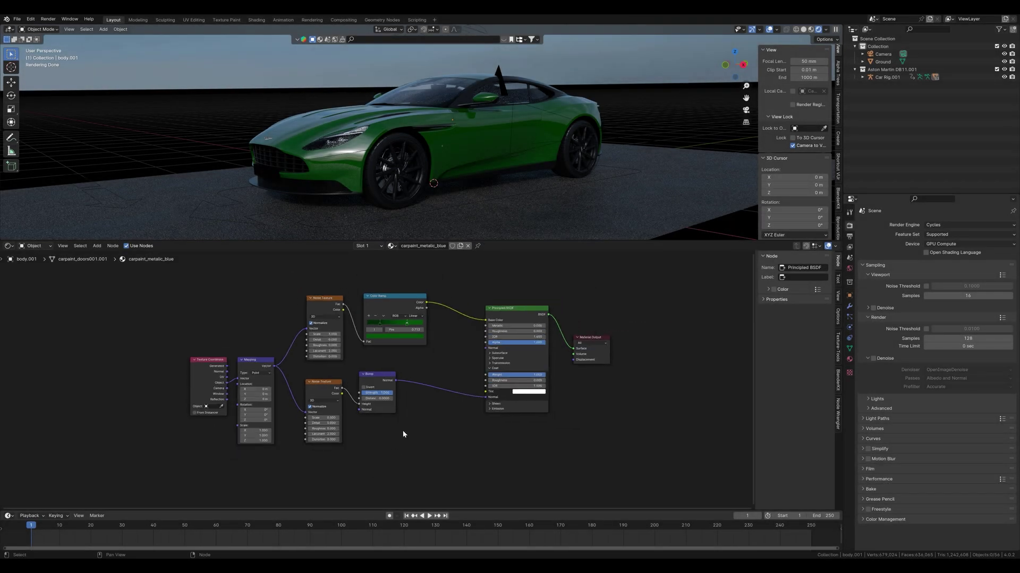
middle_drag(393, 434, 397, 406)
key(shift+a)
text(voronoi)
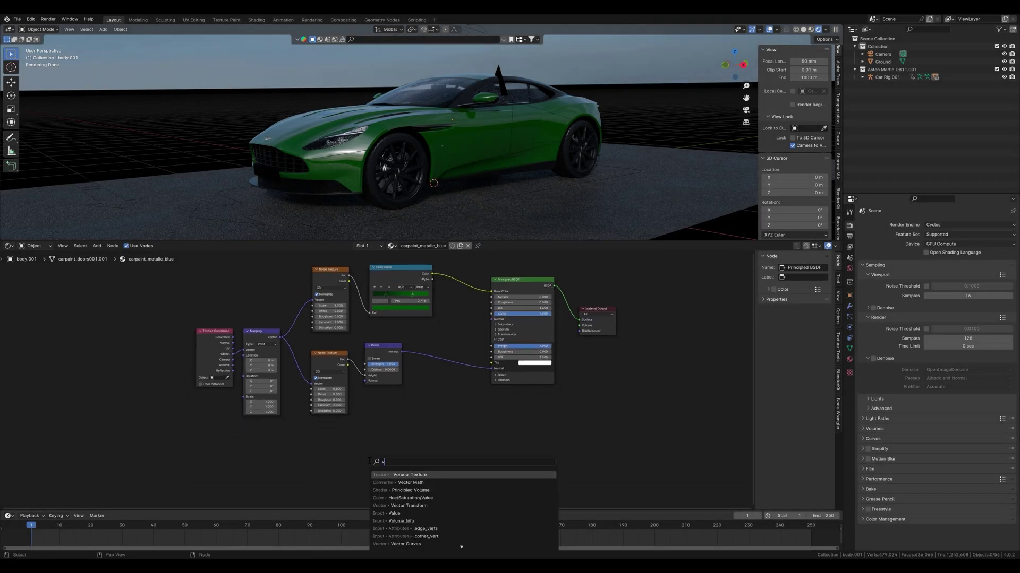
key(Return)
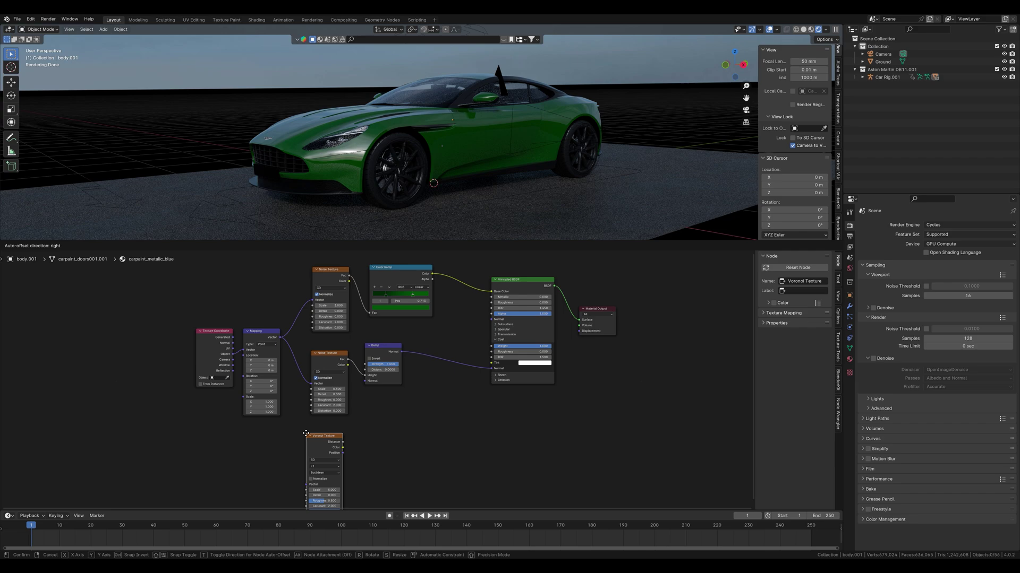
click(325, 438)
ctrl+shift+click(324, 438)
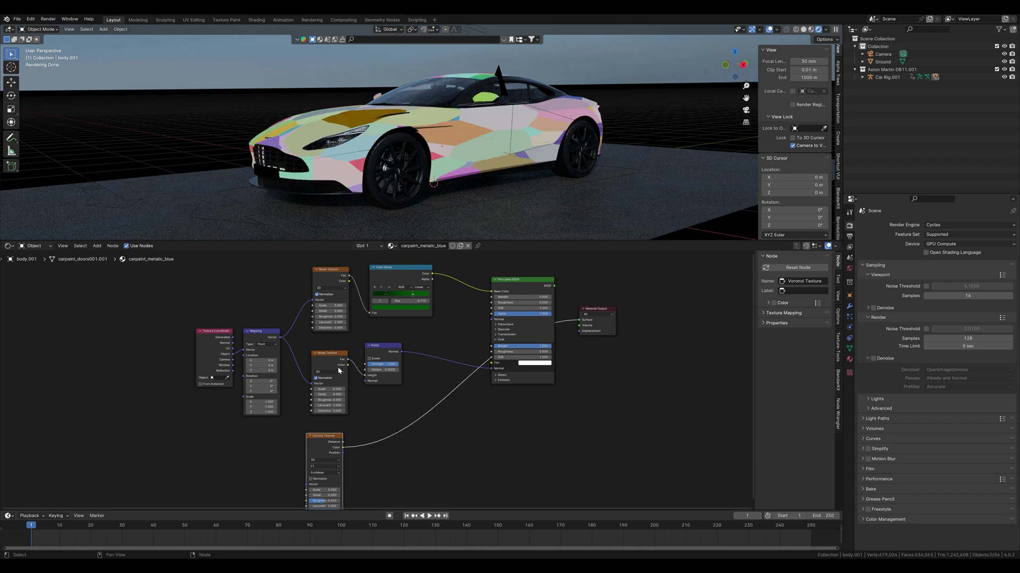
middle_drag(547, 142, 489, 227)
drag(322, 436, 327, 433)
Connect the Mapping node to the Voronoi Texture's Vector and set the Voronoi scale to 0.1.
middle_drag(416, 445, 488, 388)
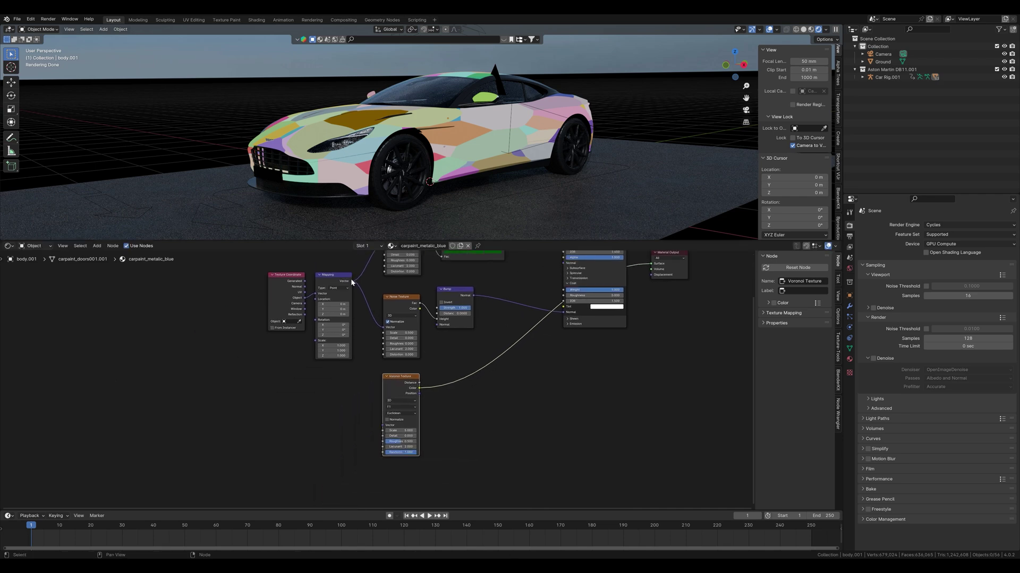
drag(352, 282, 369, 354)
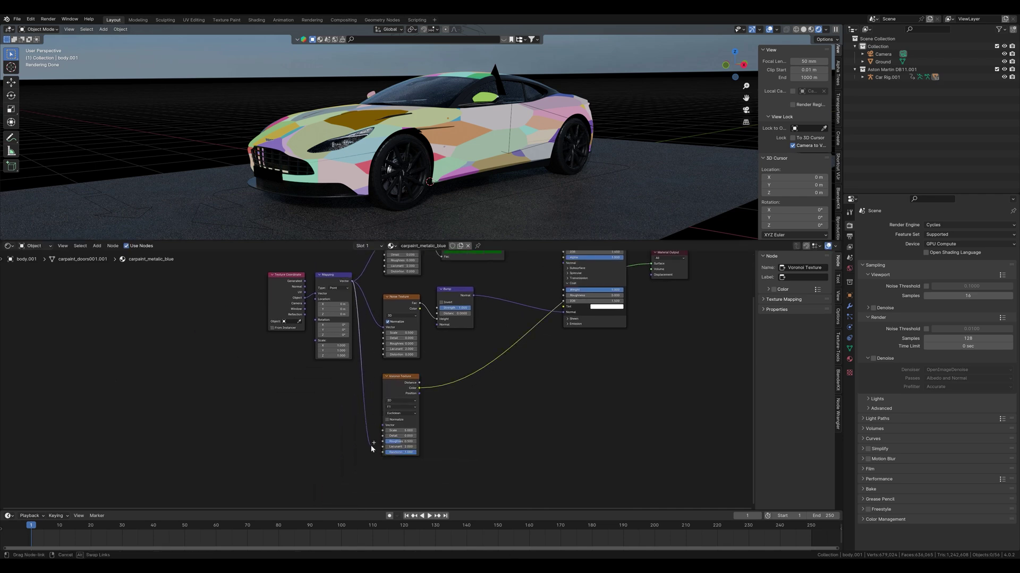
drag(380, 425, 380, 425)
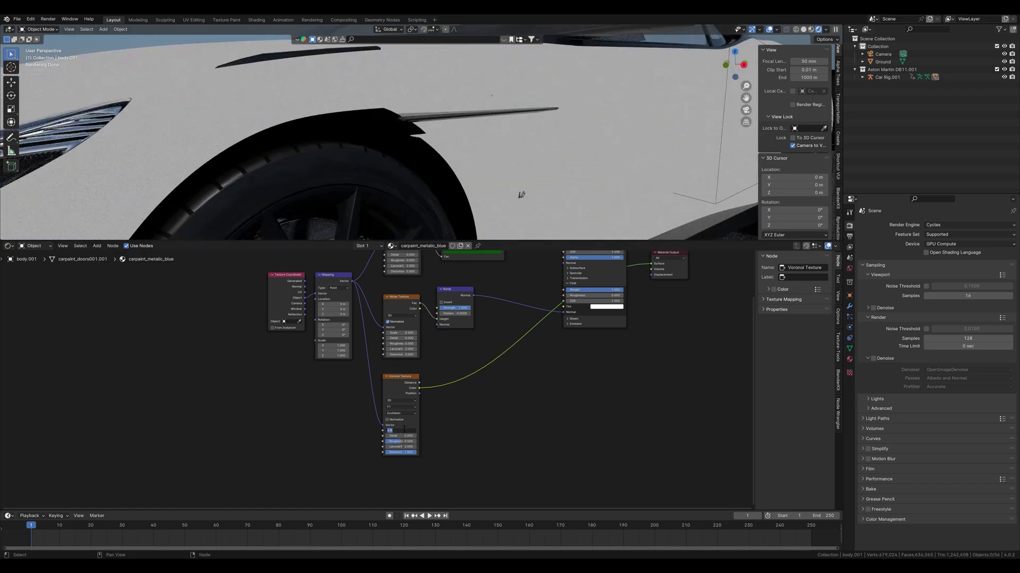
key(Return)
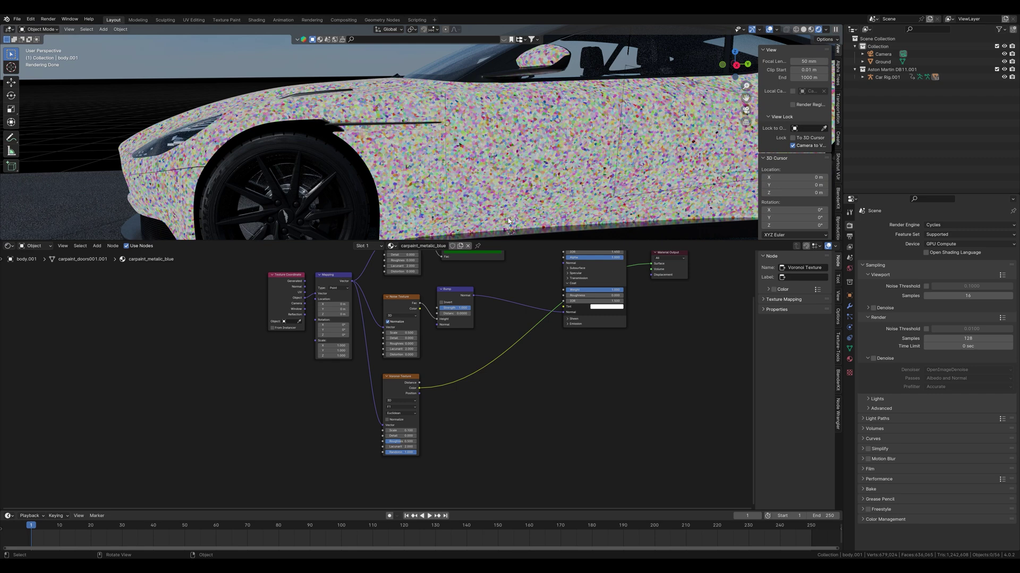
Insert a Separate Color node on the link coming from the Voronoi Texture's Color output.
middle_drag(559, 271, 581, 310)
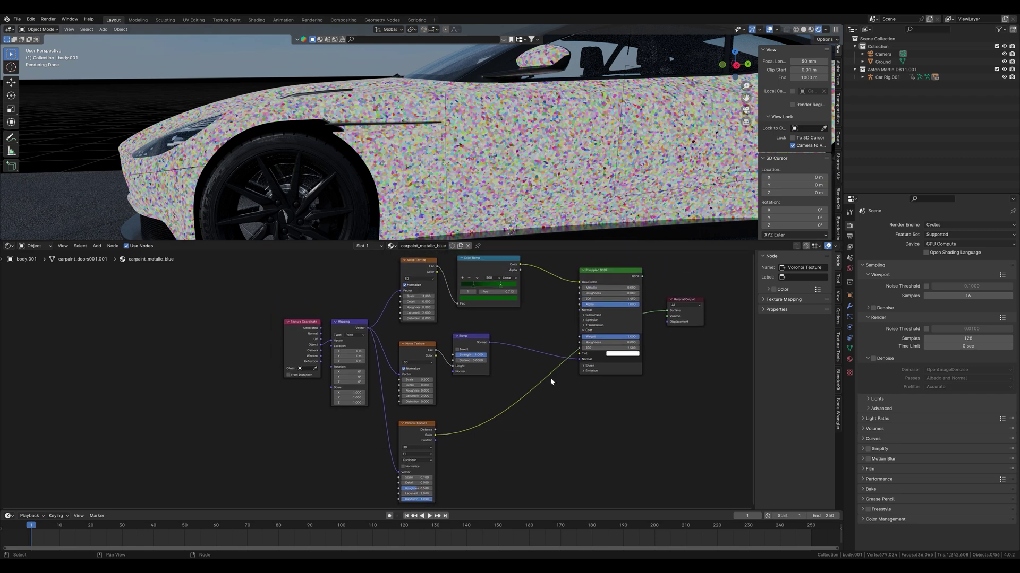
key(shift+a)
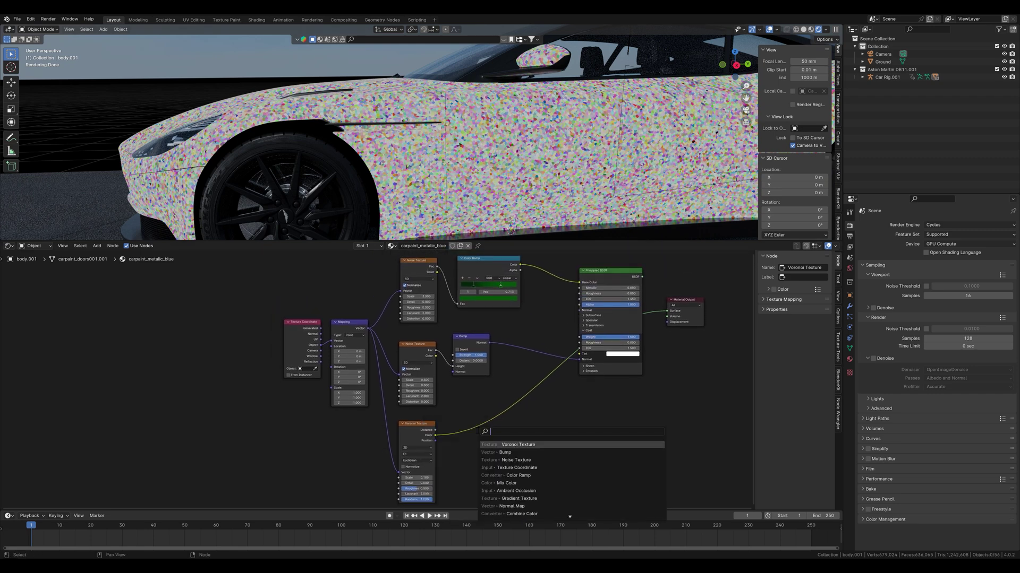
text(sep)
key(Down)
key(Return)
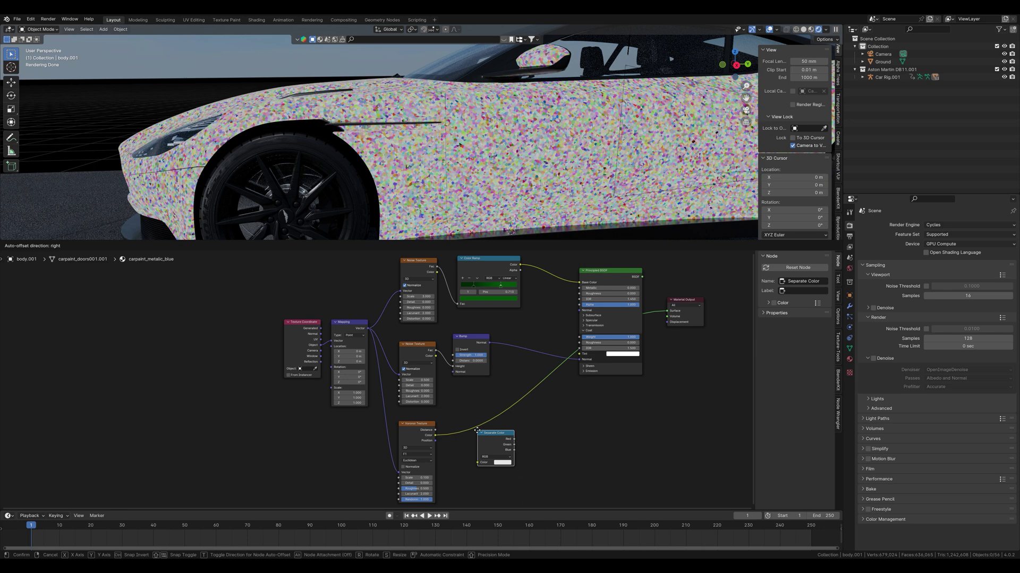
click(449, 426)
Add a Combine Color node after Separate Color, link red to red and green to green, and set its blue to 1.
key(shift+a)
text(com)
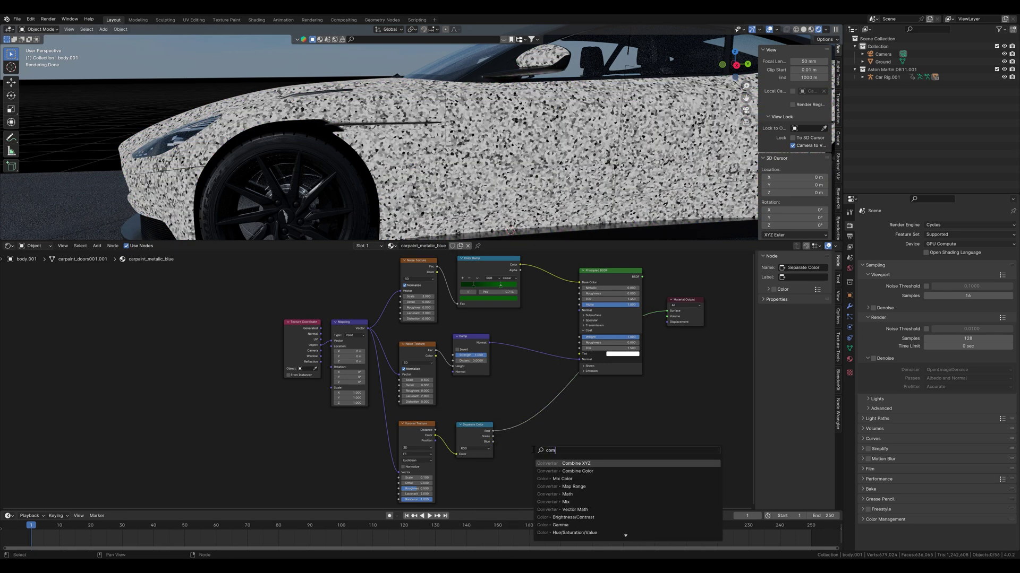
key(Down)
key(Return)
click(502, 442)
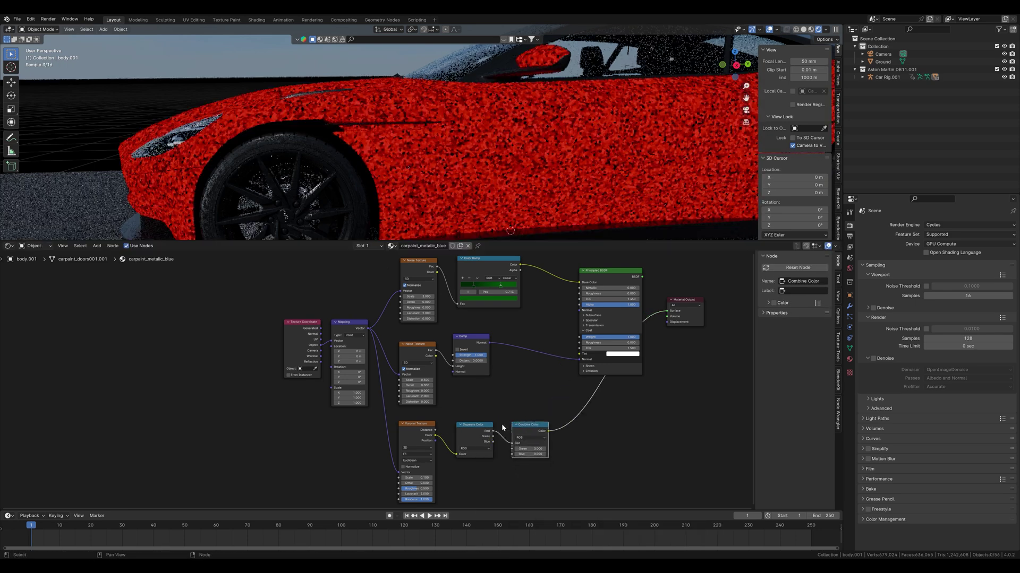
drag(493, 437, 566, 456)
scroll(515, 136, down, 1)
mouse_move(515, 133)
middle_down()
mouse_move(563, 126)
mouse_move(531, 130)
middle_up()
Add a Normal Map node fed by the Combine Color output and connect it to the Principled BSDF's base Normal.
key(shift+a)
text(nor)
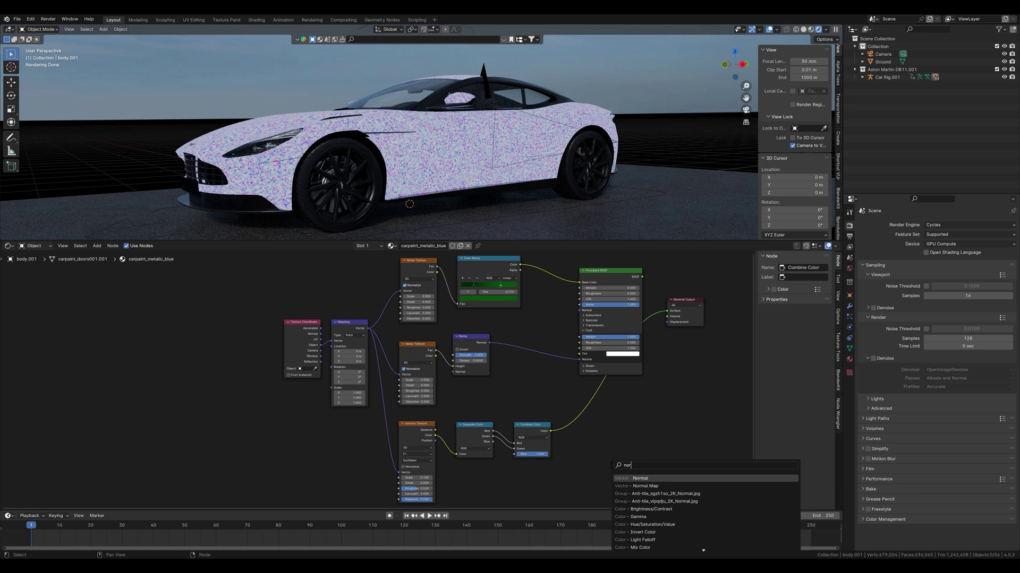
key(Down)
key(Return)
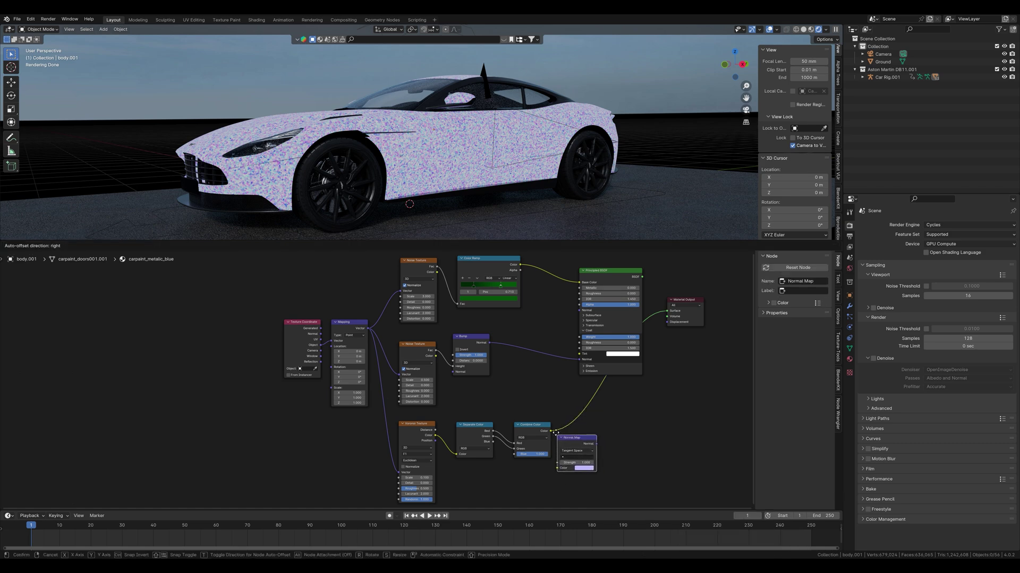
click(554, 434)
drag(552, 433, 578, 310)
Reconnect the Principled BSDF to the Material Output's Surface to show the full paint material on the car.
drag(642, 277, 643, 278)
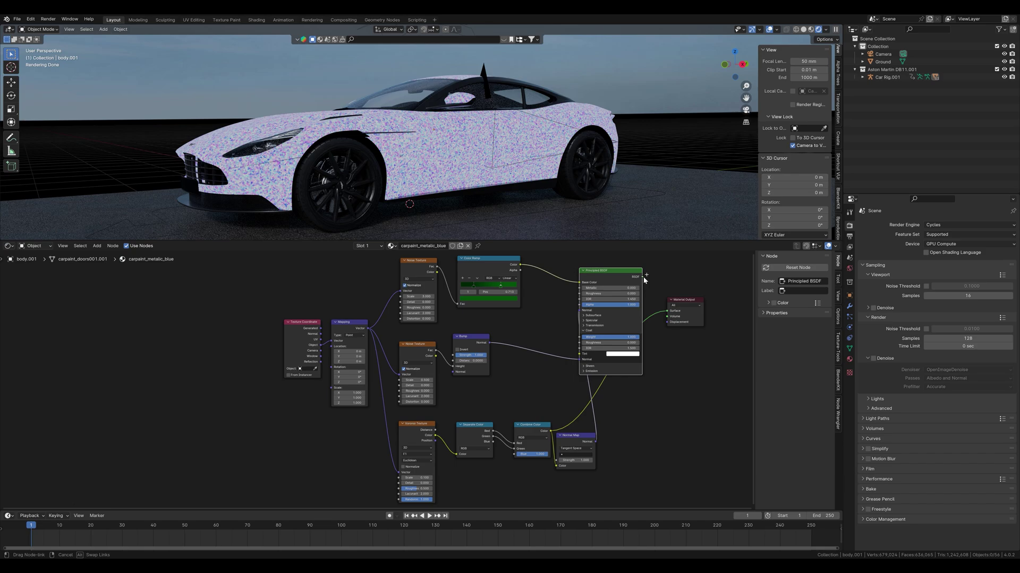
drag(665, 314, 665, 312)
mouse_move(555, 178)
middle_down()
mouse_move(501, 170)
mouse_move(601, 177)
mouse_move(558, 176)
middle_up()
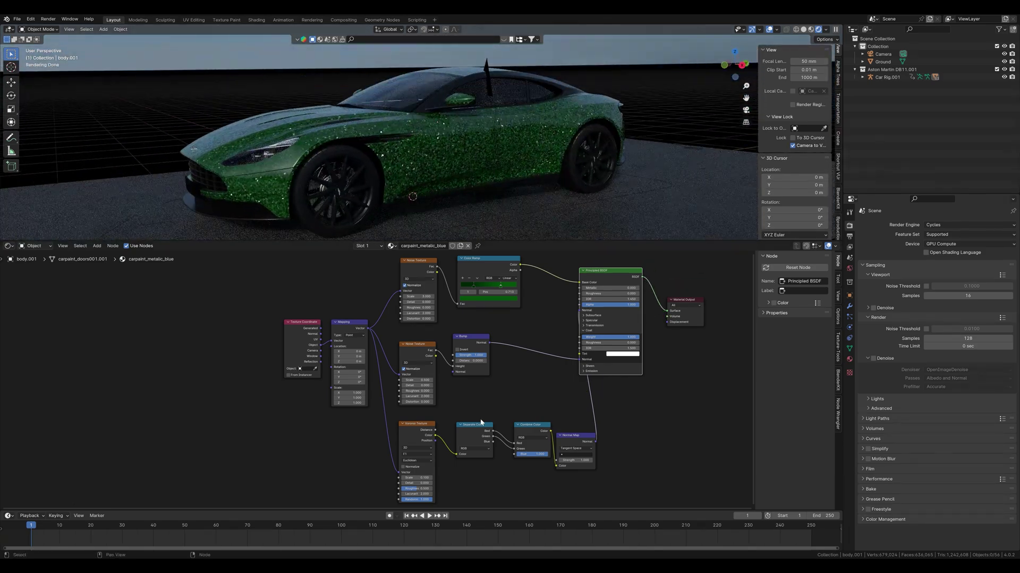
Set the Voronoi Texture's scale to 2 and inspect the flakes close up on the car's body.
middle_drag(461, 447, 415, 393)
scroll(455, 405, up, 2)
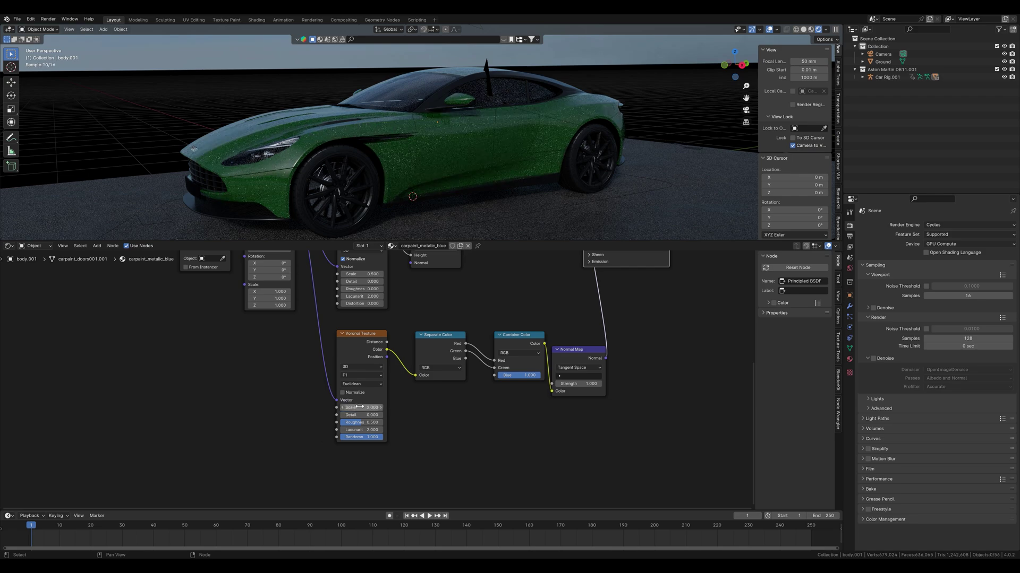
middle_drag(404, 162, 430, 163)
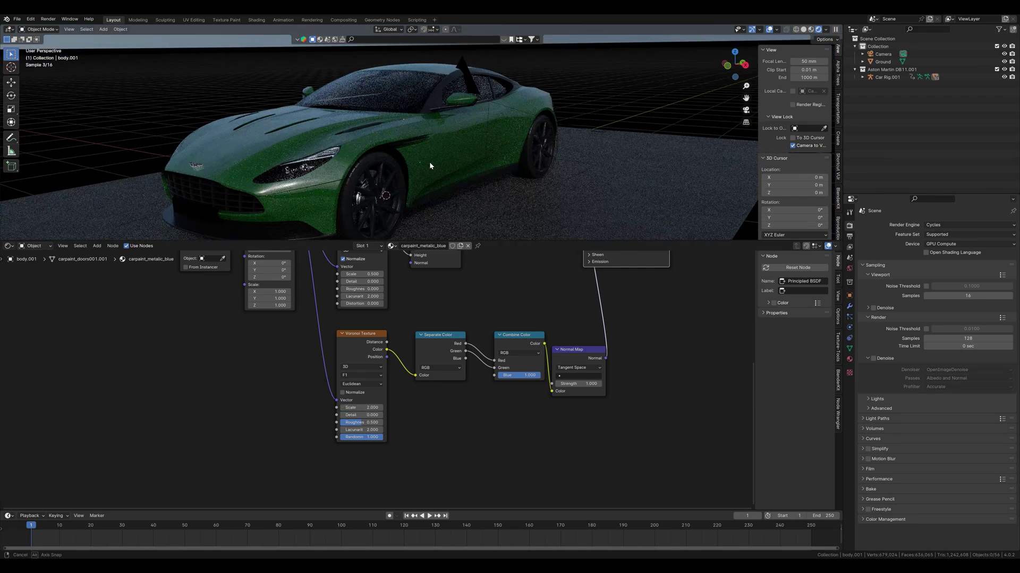
scroll(430, 164, up, 3)
scroll(429, 161, up, 5)
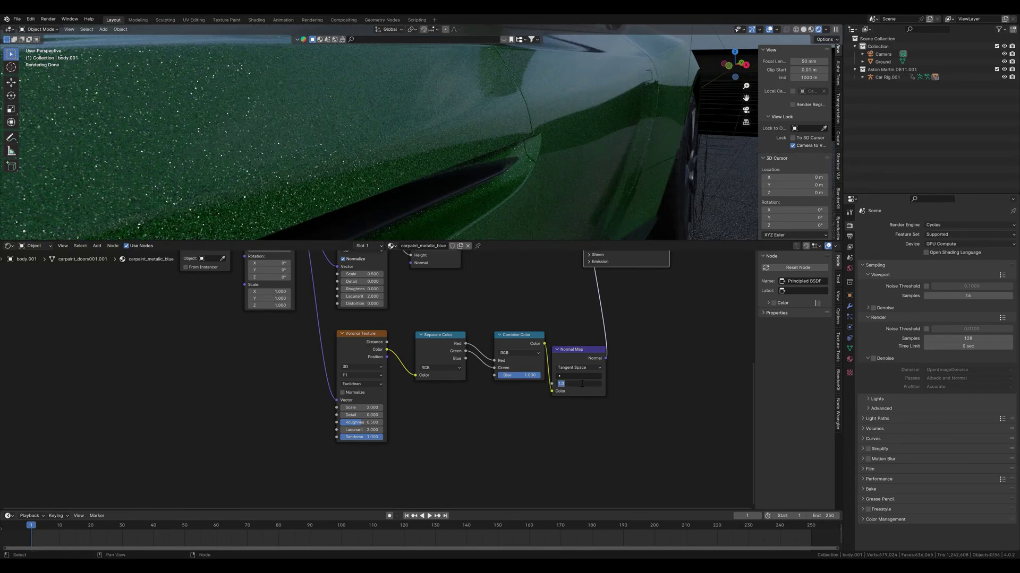
Set the Normal Map's strength to 0.1 and check the flakes on the whole car.
text(.1)
key(Return)
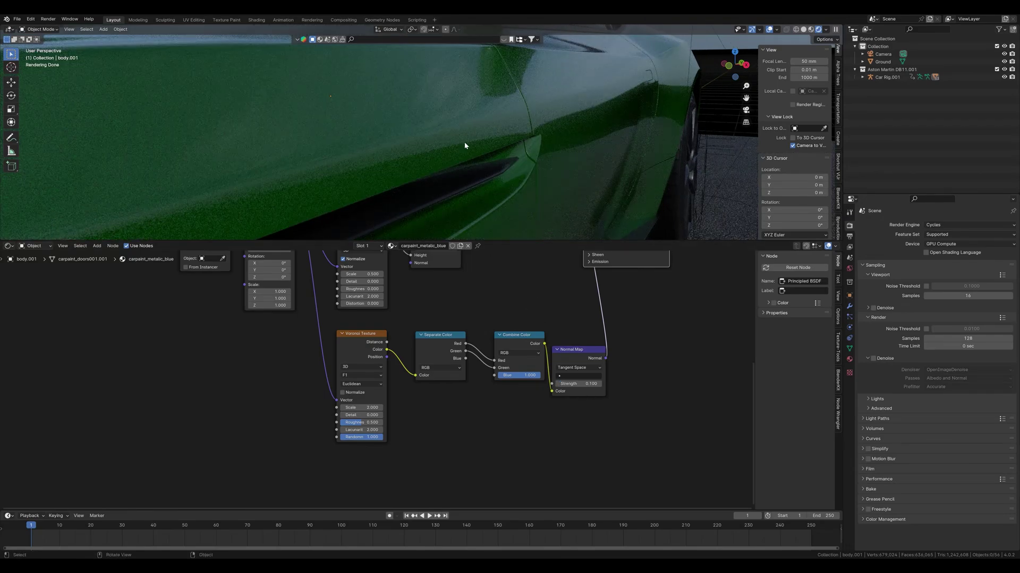
scroll(466, 142, down, 8)
middle_drag(504, 166, 495, 166)
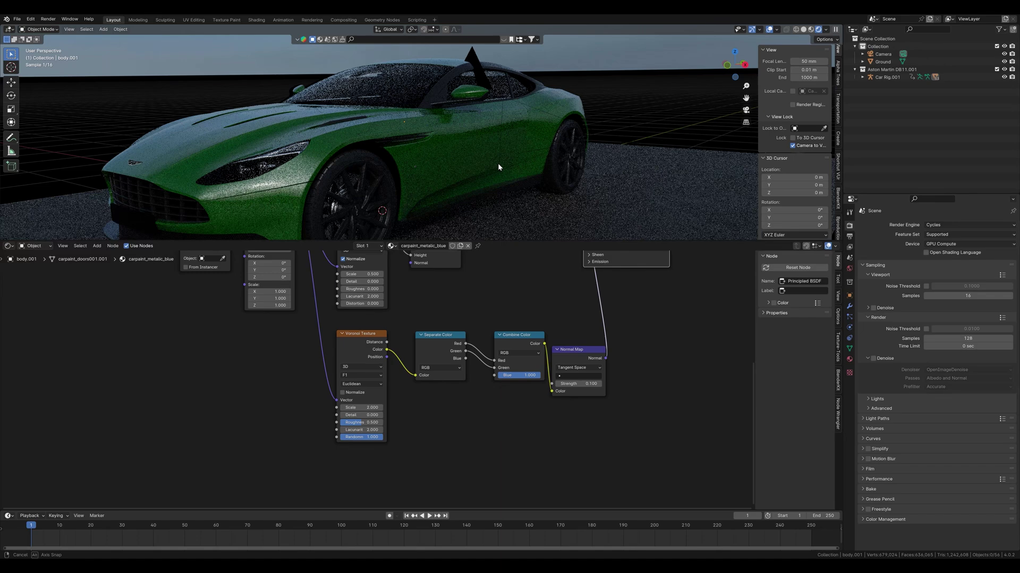
scroll(498, 164, down, 3)
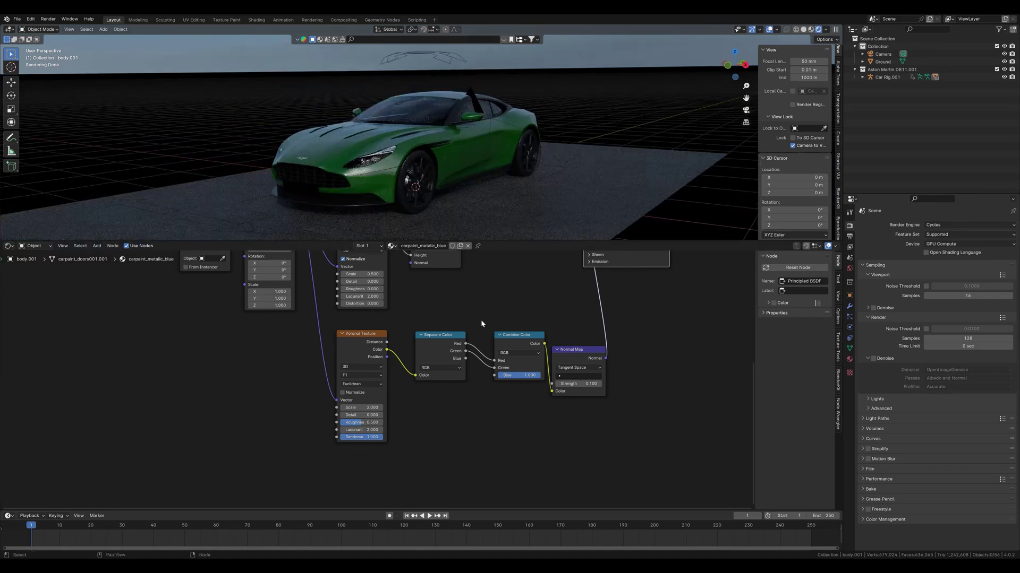
Raise the Principled BSDF's metallic value and adjust its base roughness for a metallic paint look.
middle_drag(482, 323, 371, 364)
scroll(421, 422, down, 2)
middle_drag(477, 337, 453, 417)
scroll(443, 148, up, 4)
middle_drag(443, 147, 445, 170)
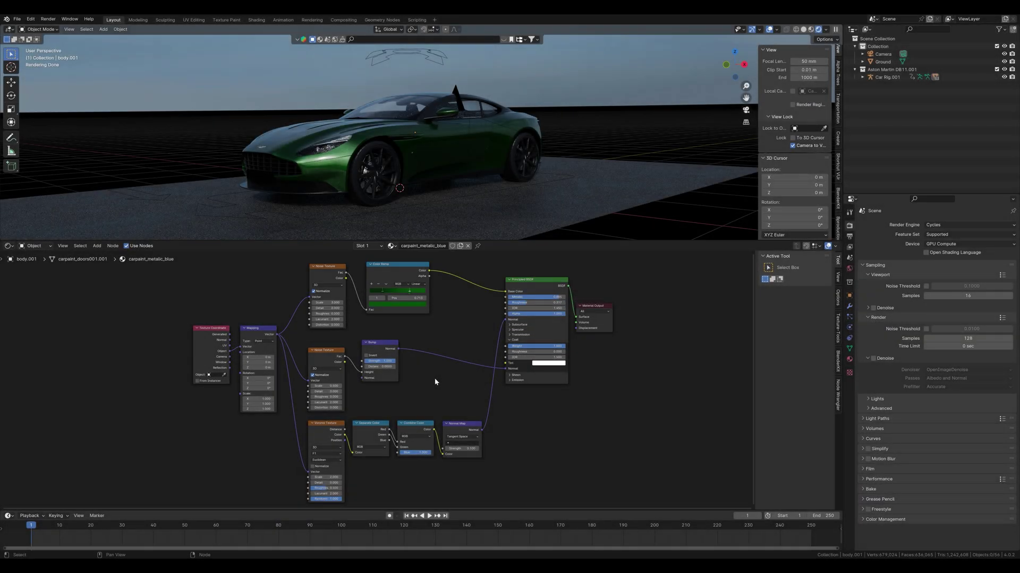
Paste the copied roughness Image Texture node below the Voronoi Texture and preview its color on the car's body.
middle_drag(425, 398, 451, 245)
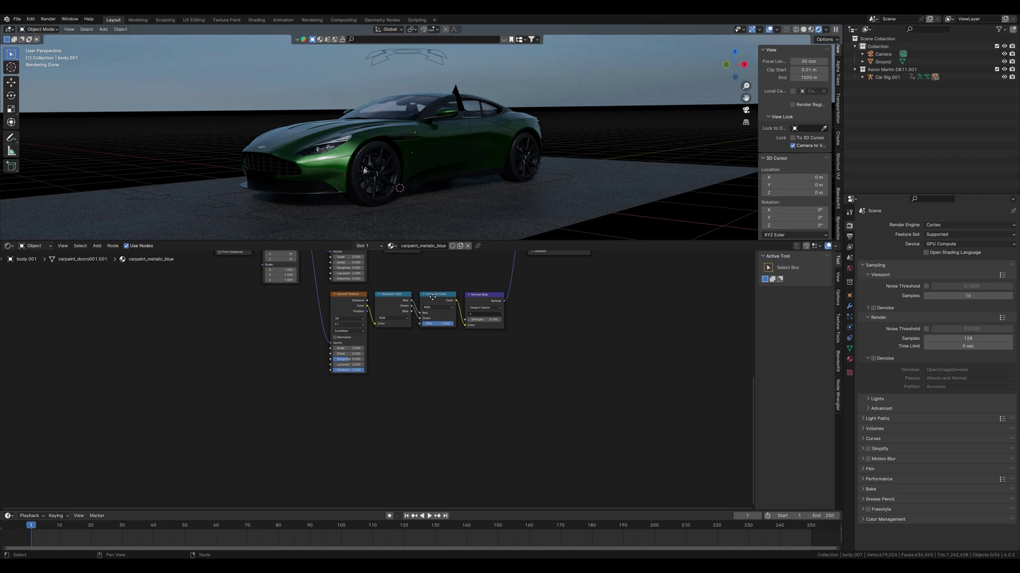
key(ctrl+v)
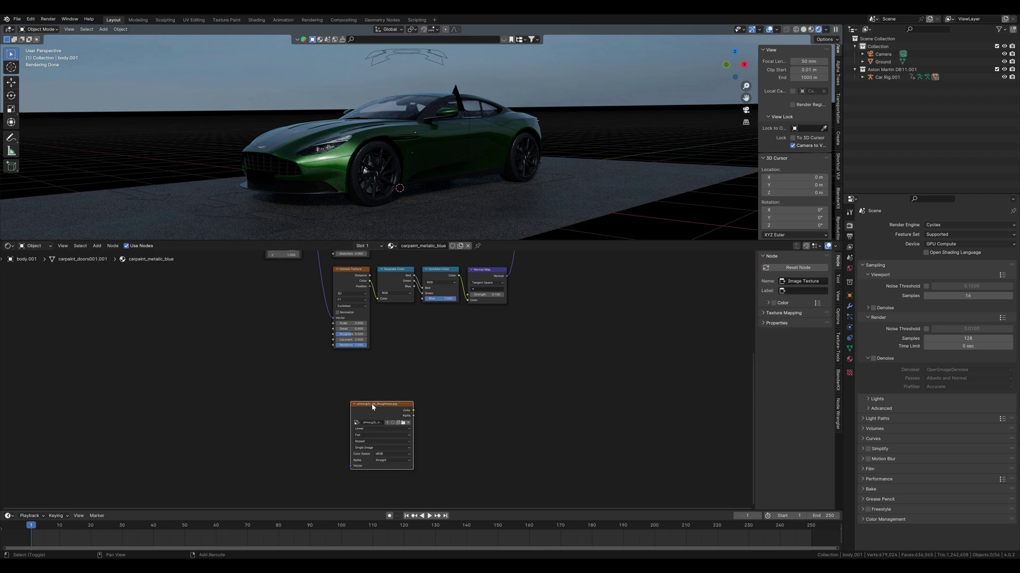
ctrl+shift+click(373, 407)
drag(373, 407, 355, 376)
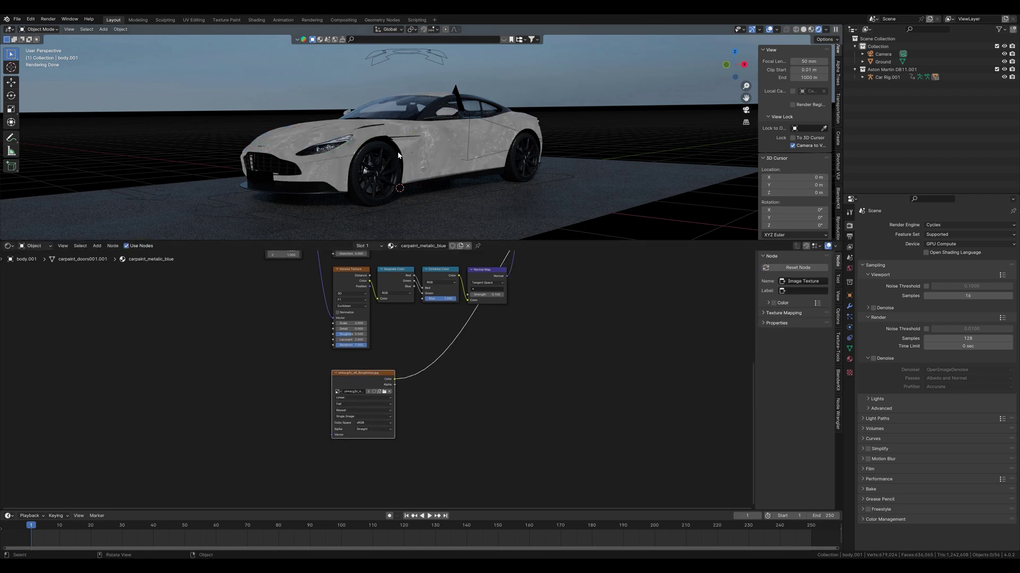
scroll(432, 175, up, 5)
mouse_move(490, 173)
middle_down()
mouse_move(392, 166)
mouse_move(494, 183)
middle_up()
scroll(392, 166, down, 4)
scroll(496, 190, down, 2)
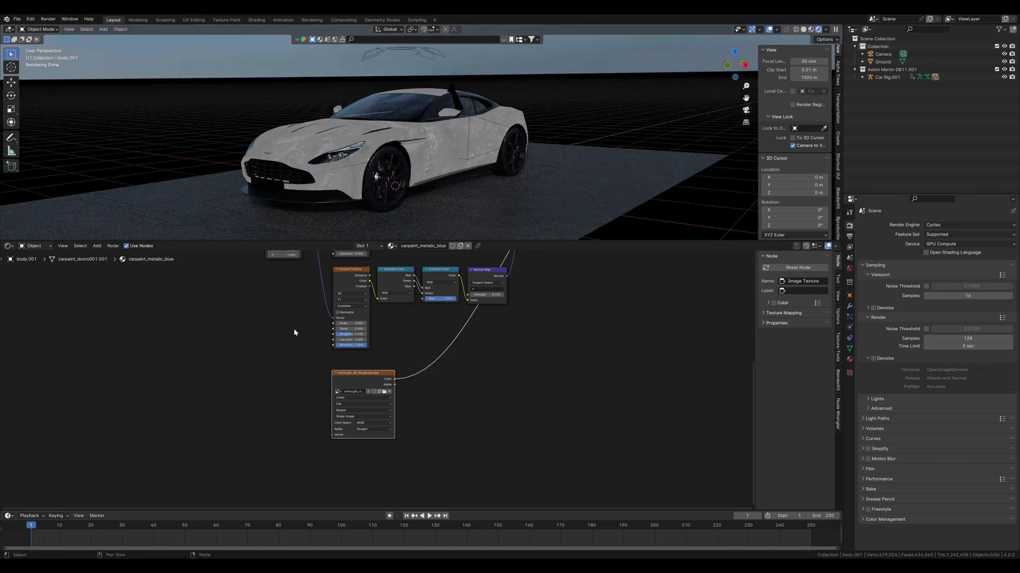
Move the Image Texture closer to the Voronoi Texture and place a duplicate of the Mapping node beside it.
middle_drag(295, 333, 305, 411)
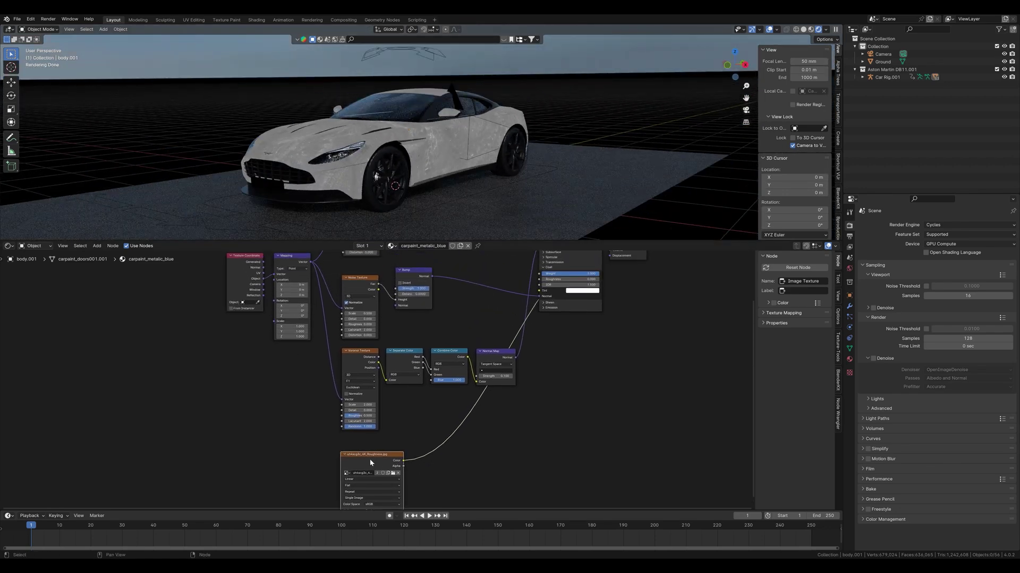
drag(370, 460, 370, 446)
middle_drag(263, 327, 267, 338)
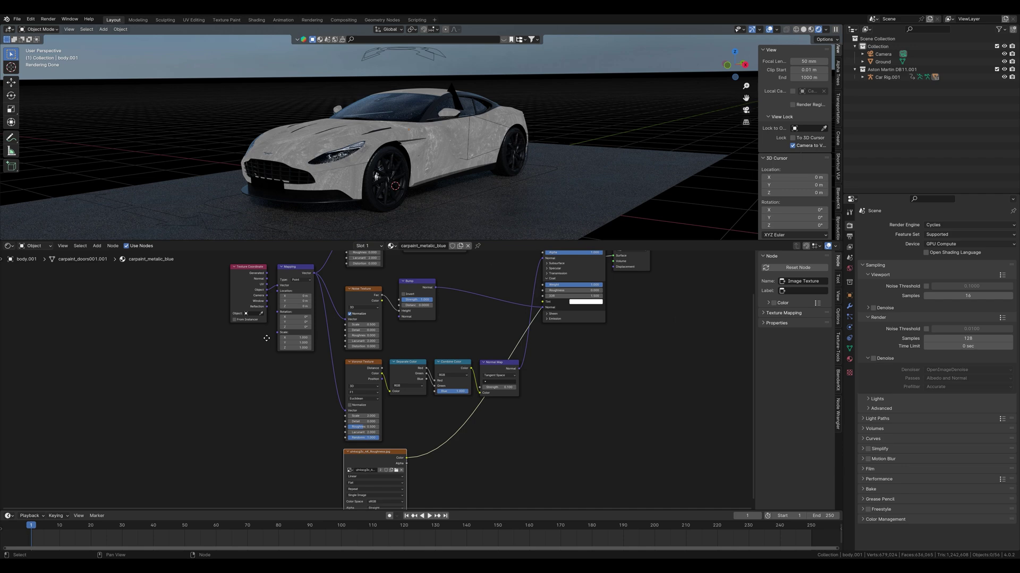
click(295, 271)
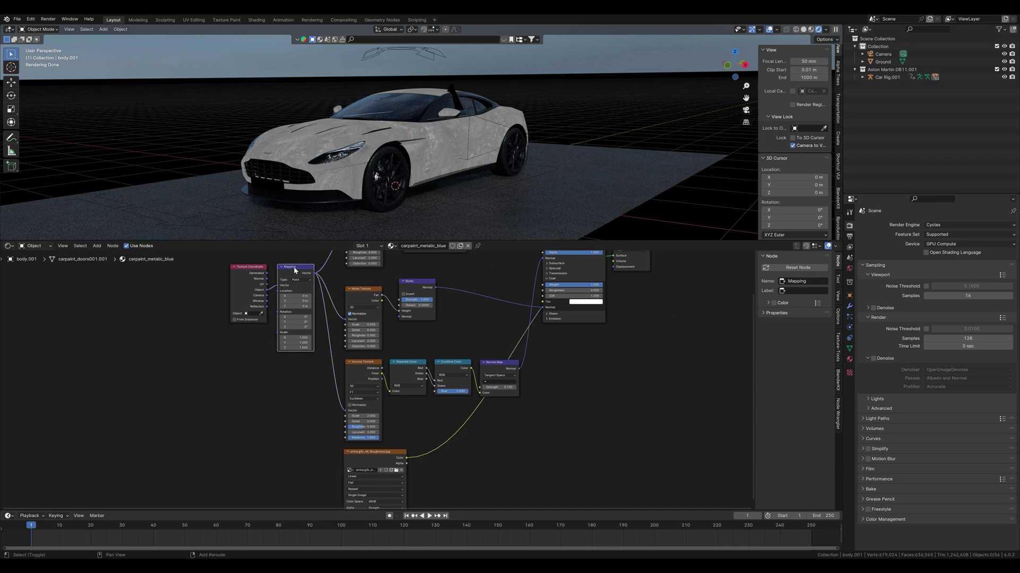
key(shift+d)
click(299, 435)
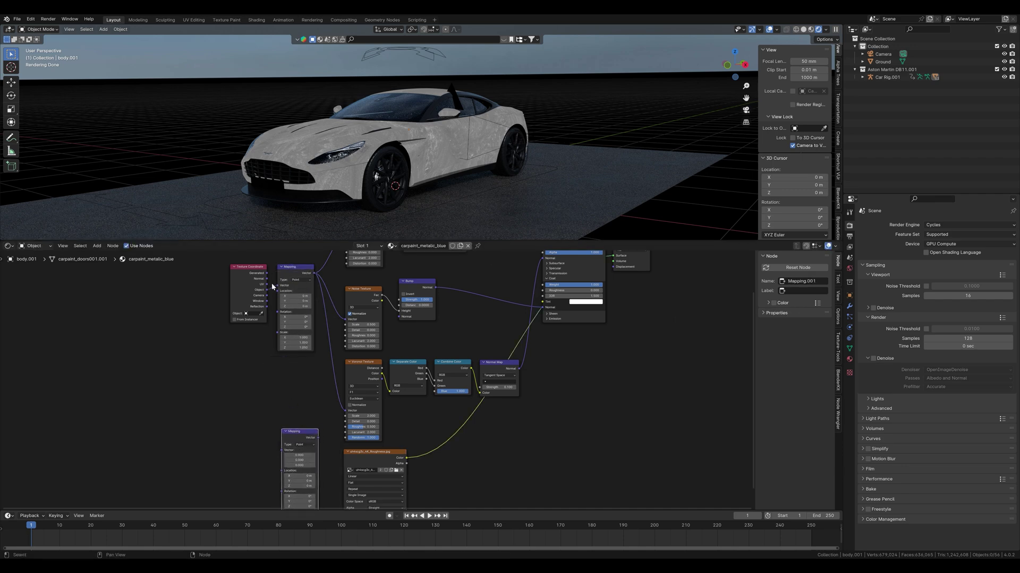
Connect the Texture Coordinate node to the duplicated Mapping's Vector, and that Mapping to the Image Texture's Vector.
drag(267, 290, 283, 496)
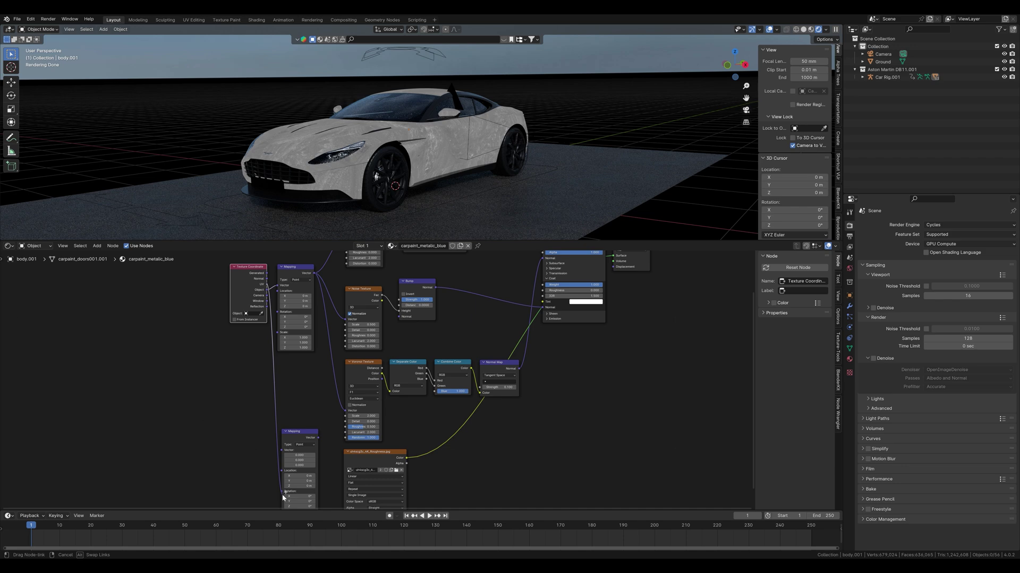
drag(281, 452, 281, 451)
middle_drag(261, 394, 215, 303)
scroll(227, 331, up, 4)
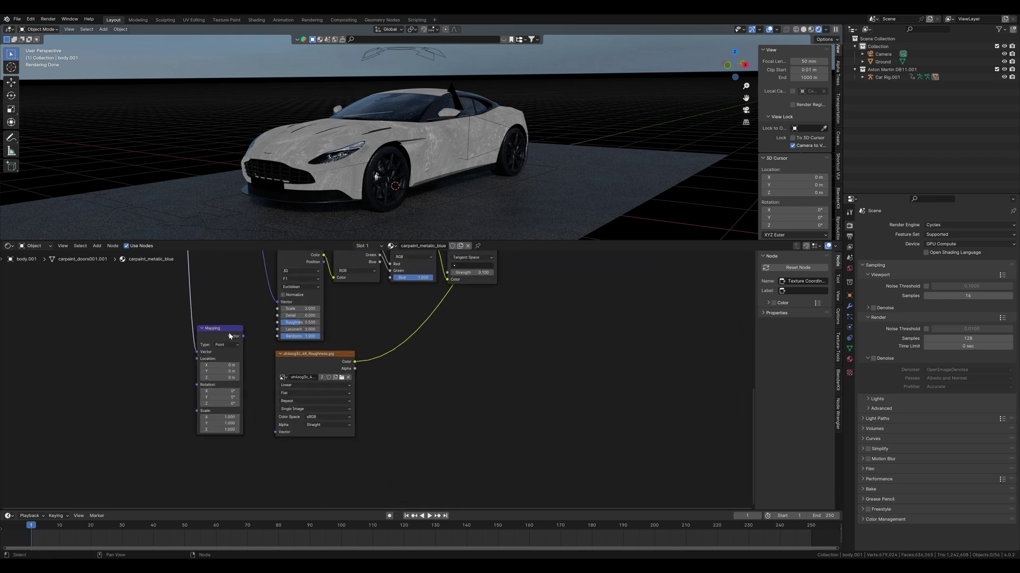
drag(232, 334, 246, 370)
drag(267, 438, 267, 437)
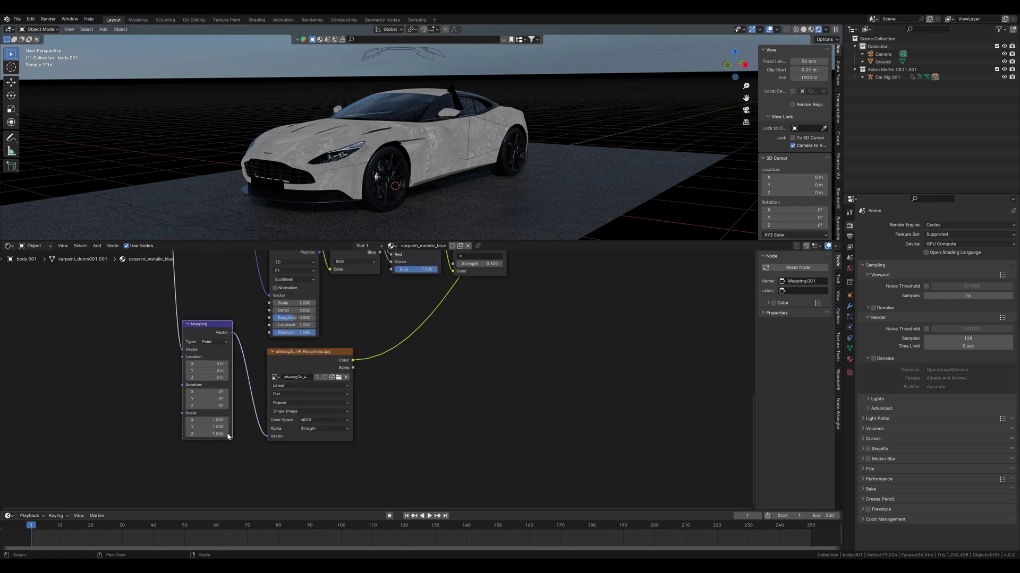
Set the duplicated Mapping's scale to 3 on all axes and check the smudge pattern on the doors.
text(3)
key(Return)
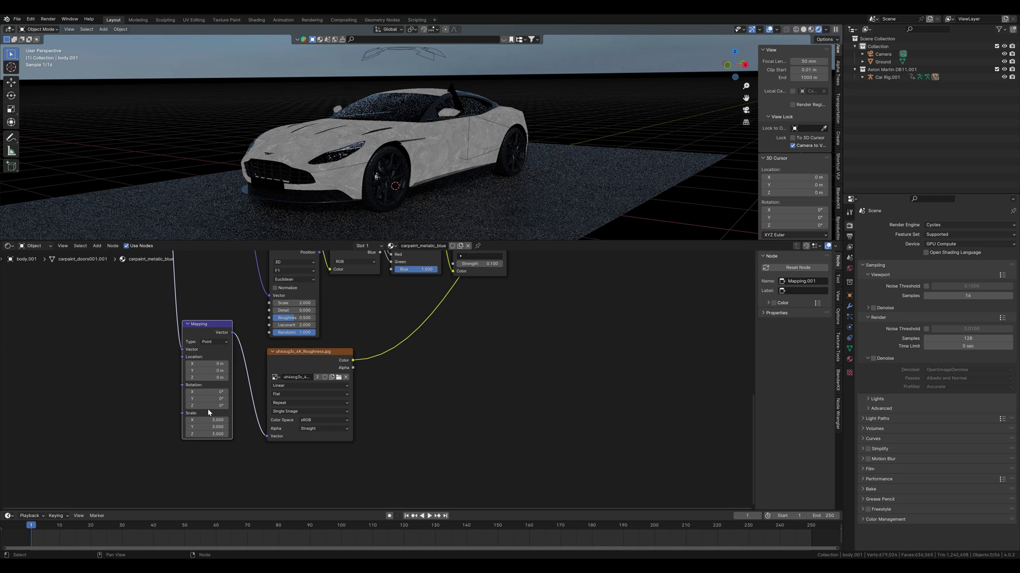
middle_drag(530, 130, 418, 131)
scroll(418, 132, up, 4)
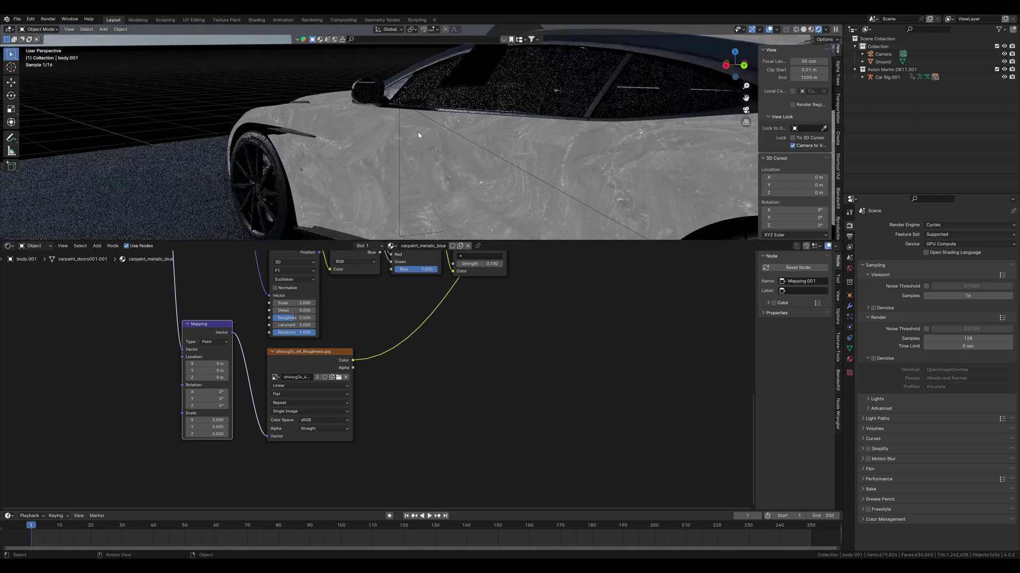
Insert a Color Ramp after the roughness Image Texture, try shifting its black stop, and undo the shift.
click(423, 400)
key(shift+a)
text(colo)
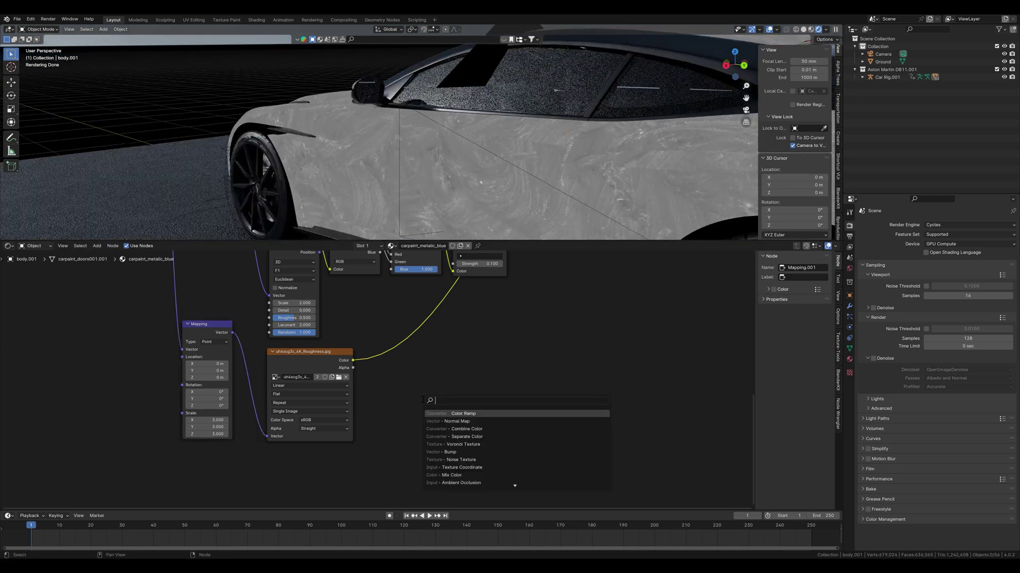
key(Down)
key(Return)
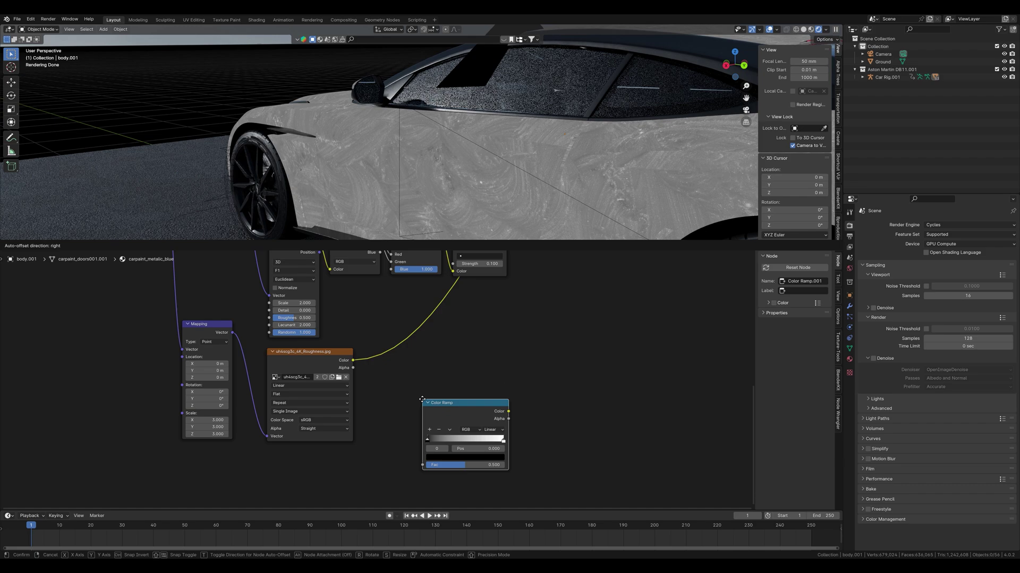
click(380, 346)
drag(386, 388, 391, 393)
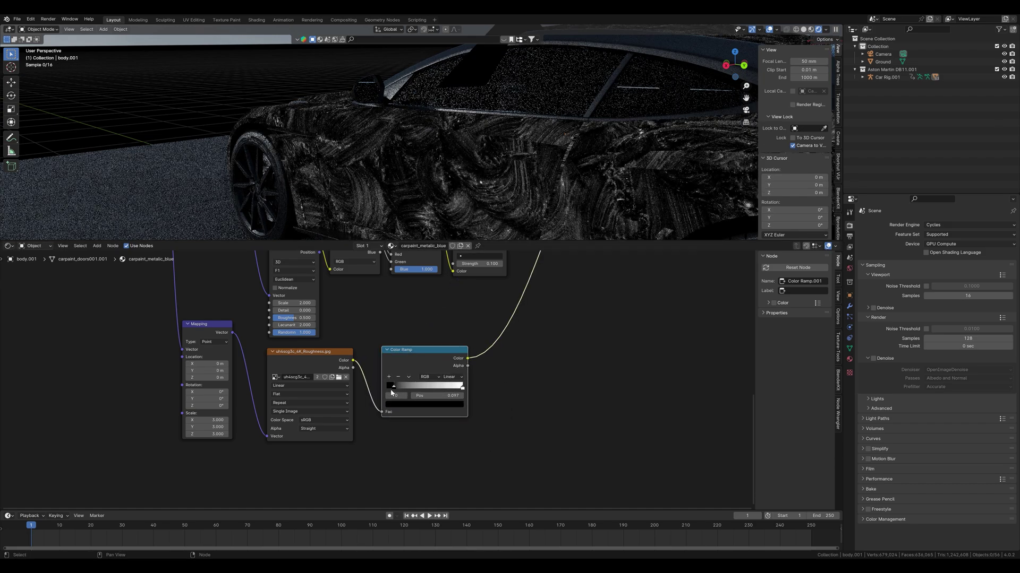
key(ctrl+z)
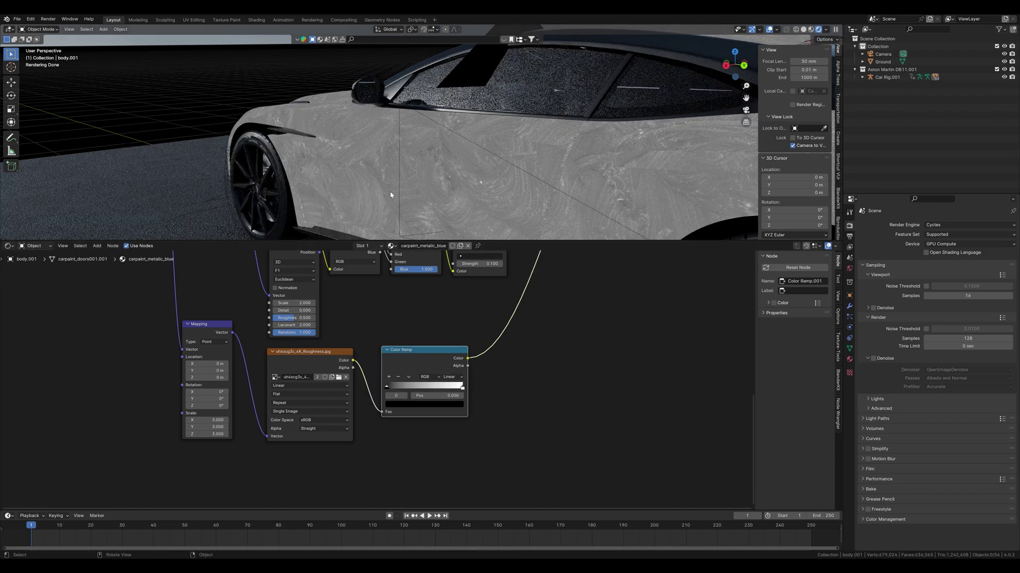
Connect the Color Ramp's Color output to the coat Roughness of the Principled BSDF.
middle_drag(389, 195, 466, 193)
middle_drag(444, 337, 457, 421)
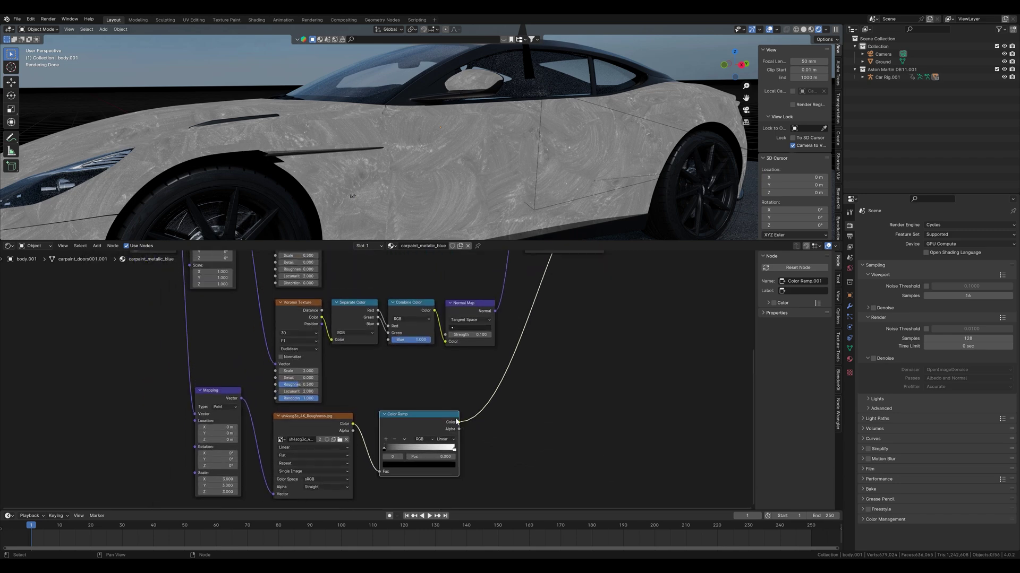
drag(456, 421, 525, 311)
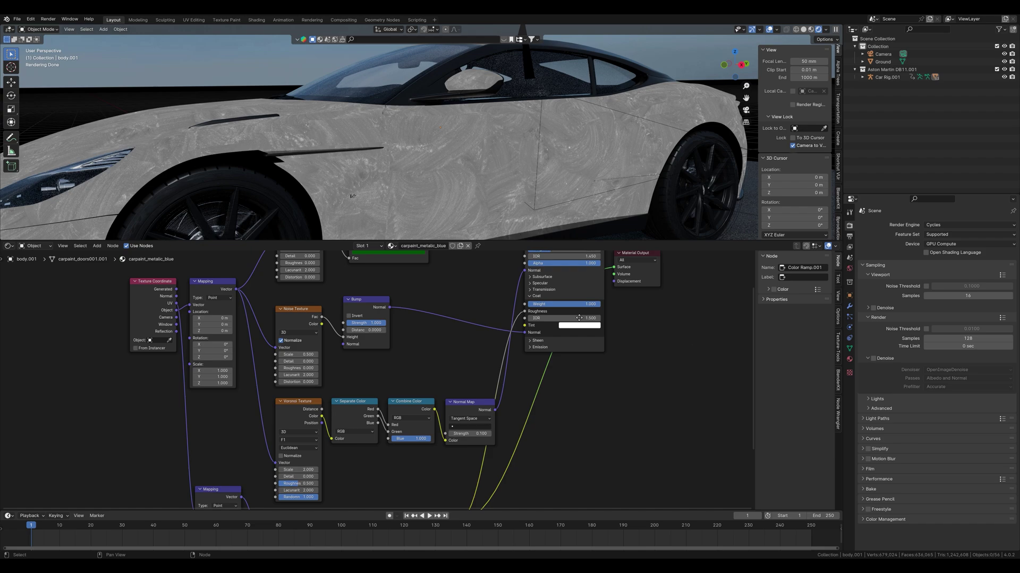
Route the Principled BSDF back to the Material Output and view the finished paint on the car's hood.
middle_drag(579, 318, 567, 395)
ctrl+shift+click(563, 297)
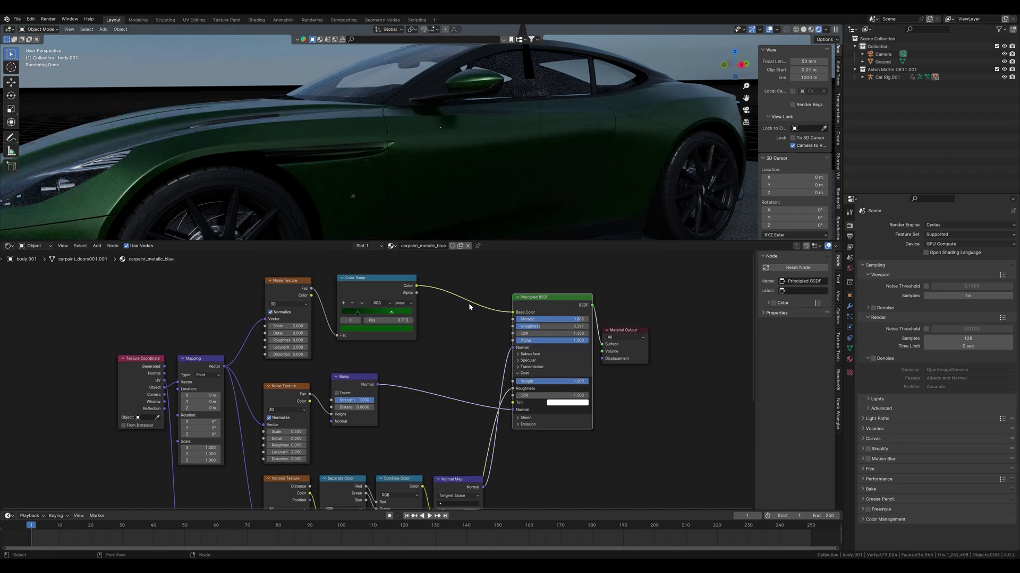
middle_drag(468, 302, 457, 261)
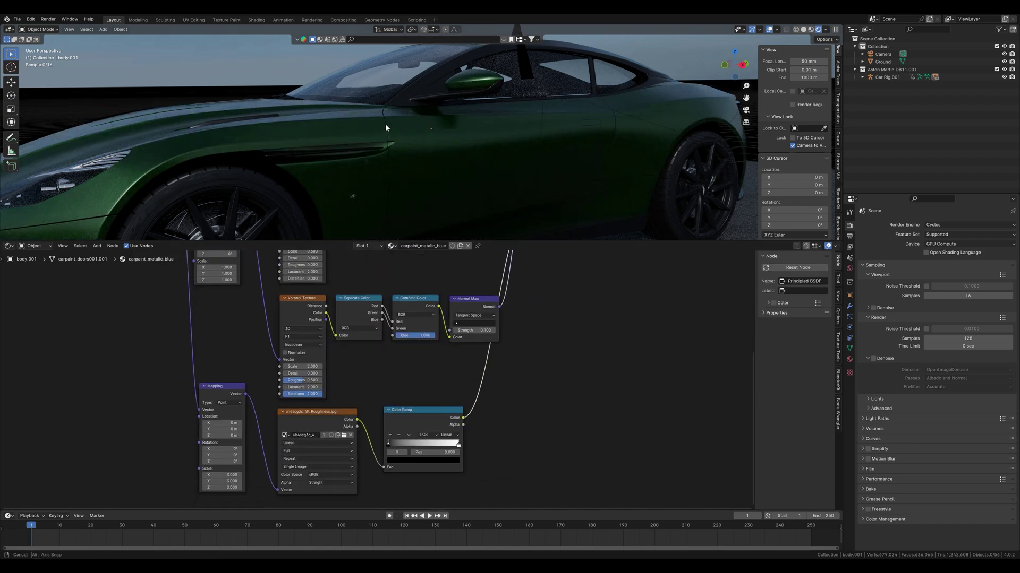
middle_drag(385, 123, 455, 157)
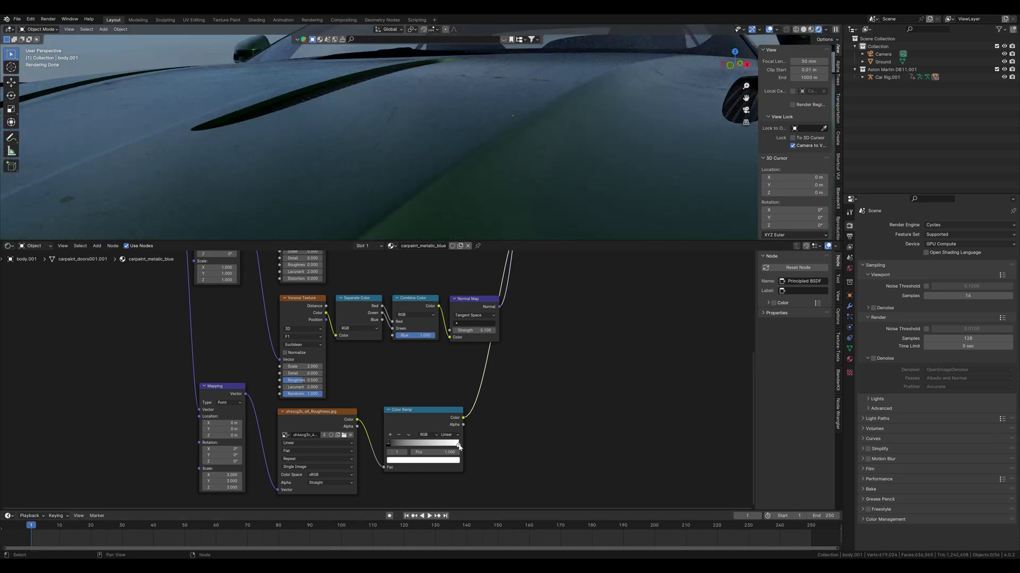
Move the roughness Color Ramp's white stop to about 0.586 and black stop to about 0.091, and check the car's front.
drag(459, 447, 391, 445)
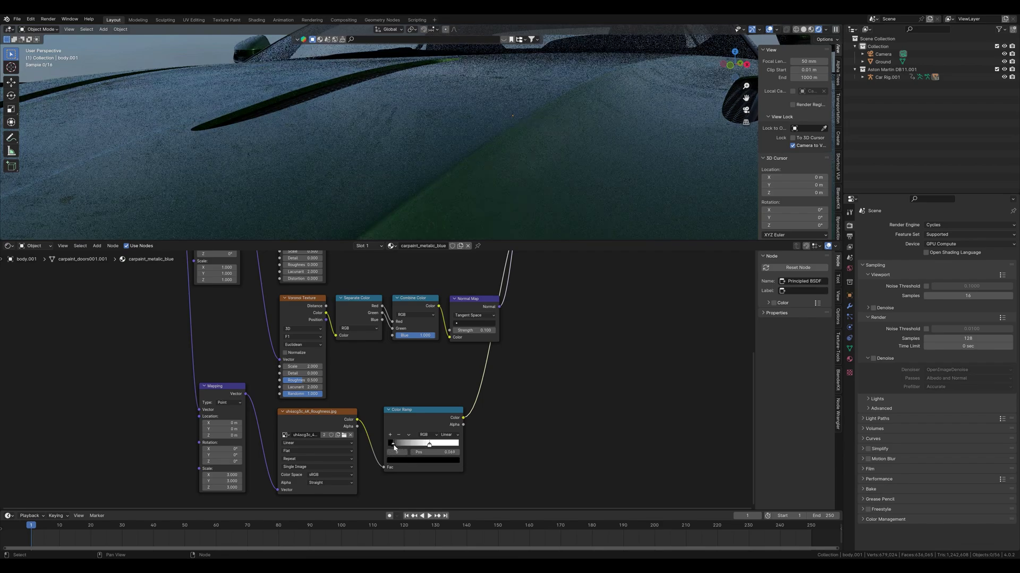
scroll(445, 137, down, 7)
middle_drag(445, 128, 476, 129)
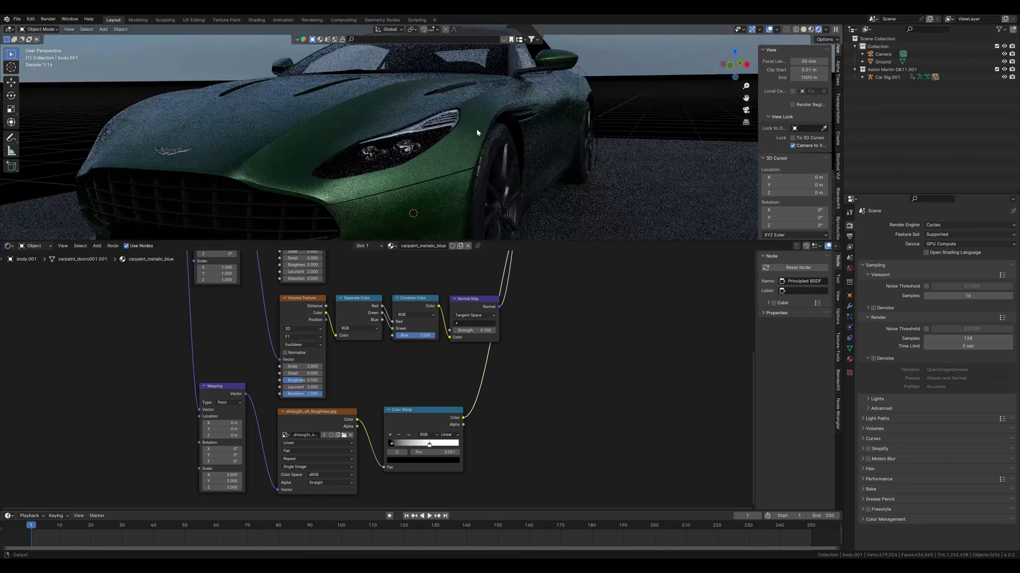
Darken the roughness Color Ramp's white stop to a medium grey, try other stop positions, and check the paint up close.
click(429, 445)
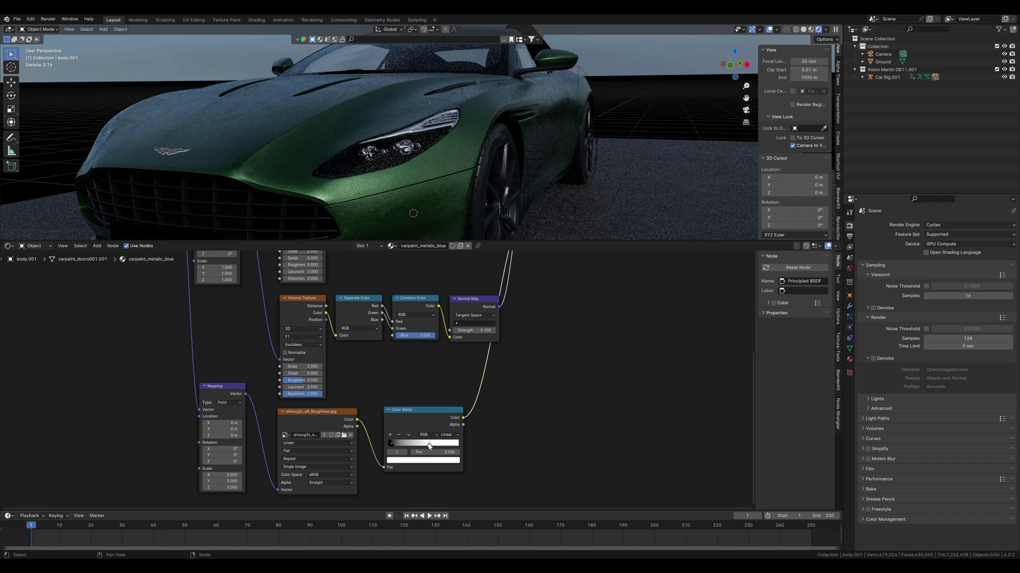
click(431, 460)
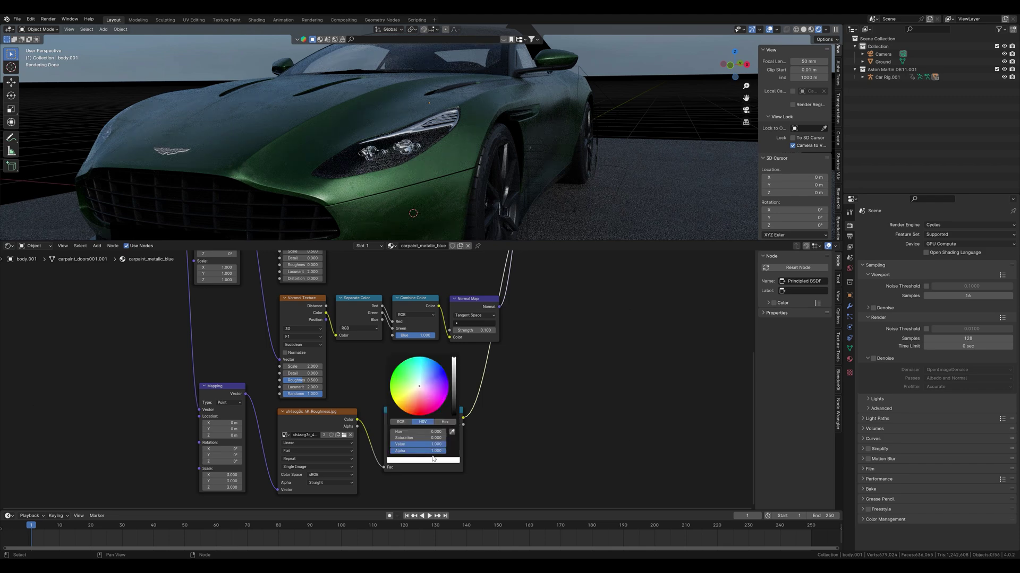
drag(454, 358, 453, 382)
drag(389, 444, 404, 444)
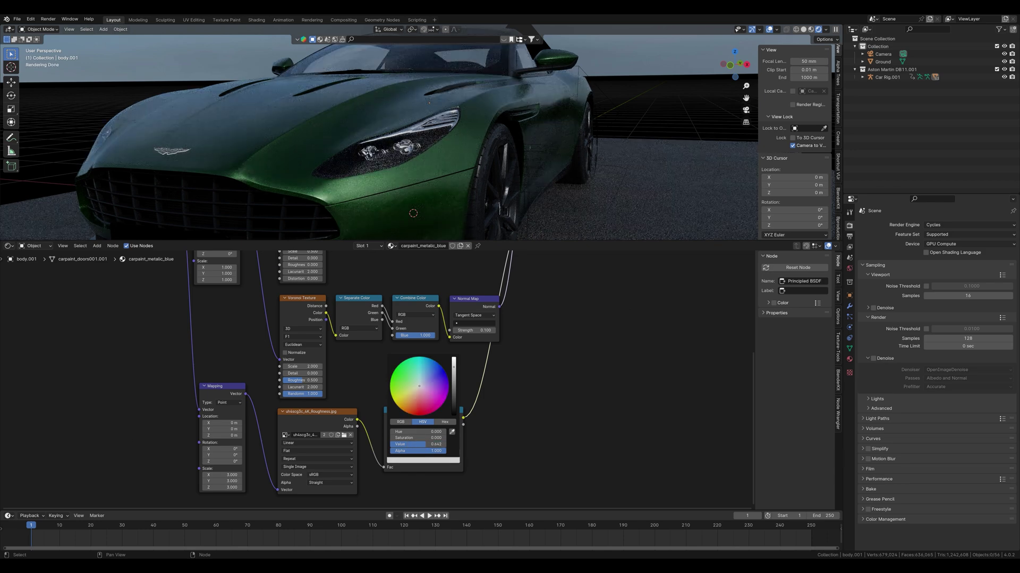
drag(454, 367, 454, 375)
drag(429, 445, 395, 445)
mouse_move(483, 172)
middle_down()
mouse_move(418, 163)
mouse_move(503, 178)
middle_up()
scroll(502, 178, up, 6)
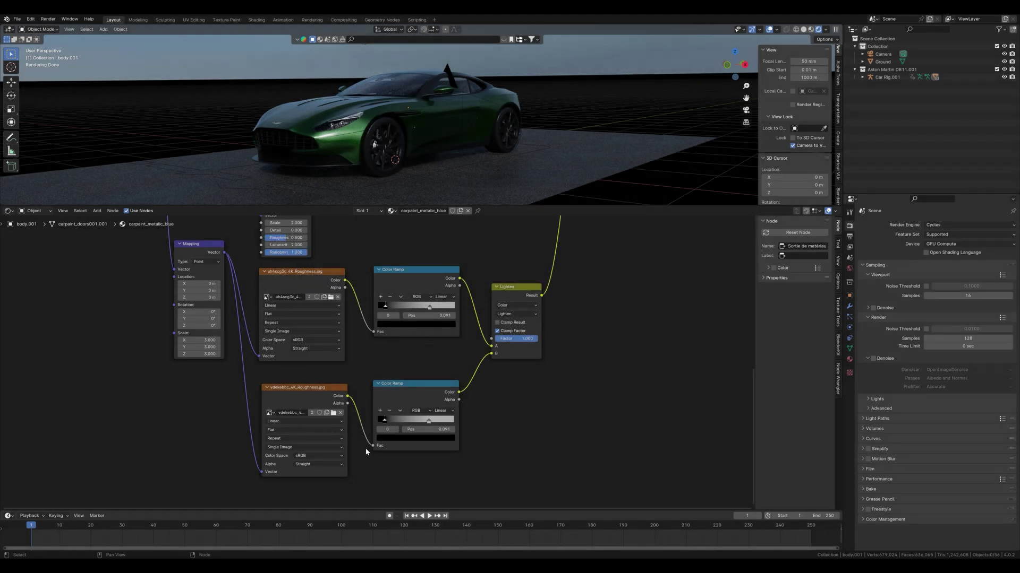
Preview the second roughness image, the first roughness image and their Lighten mix in turn on the car's side.
ctrl+shift+click(316, 391)
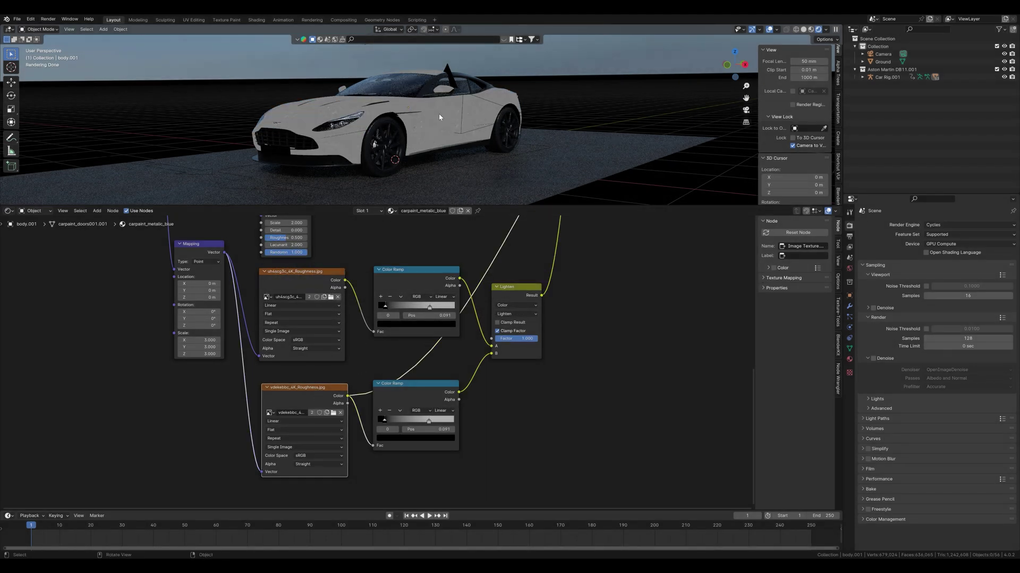
scroll(494, 135, up, 5)
middle_drag(494, 136, 467, 139)
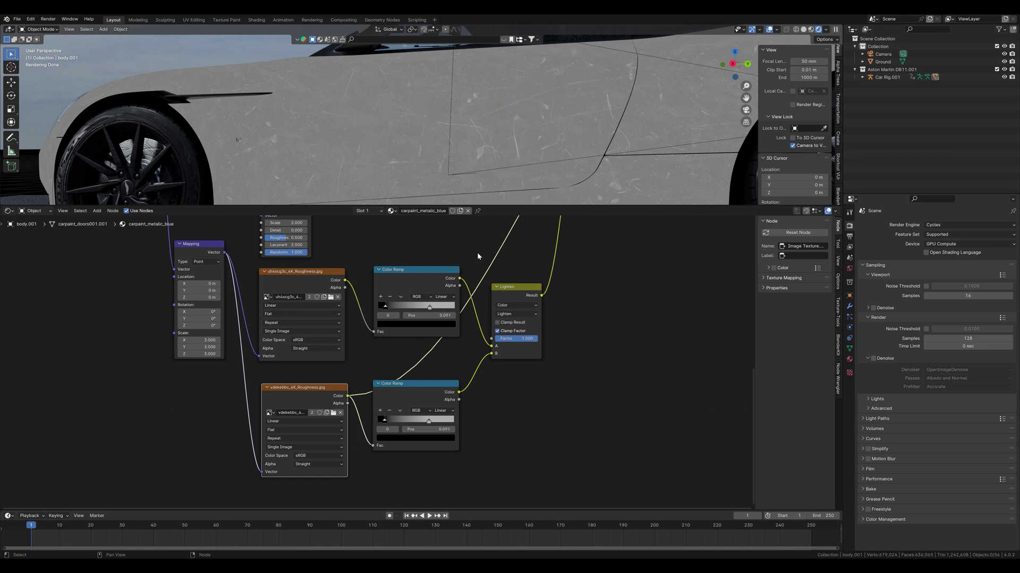
ctrl+shift+click(305, 274)
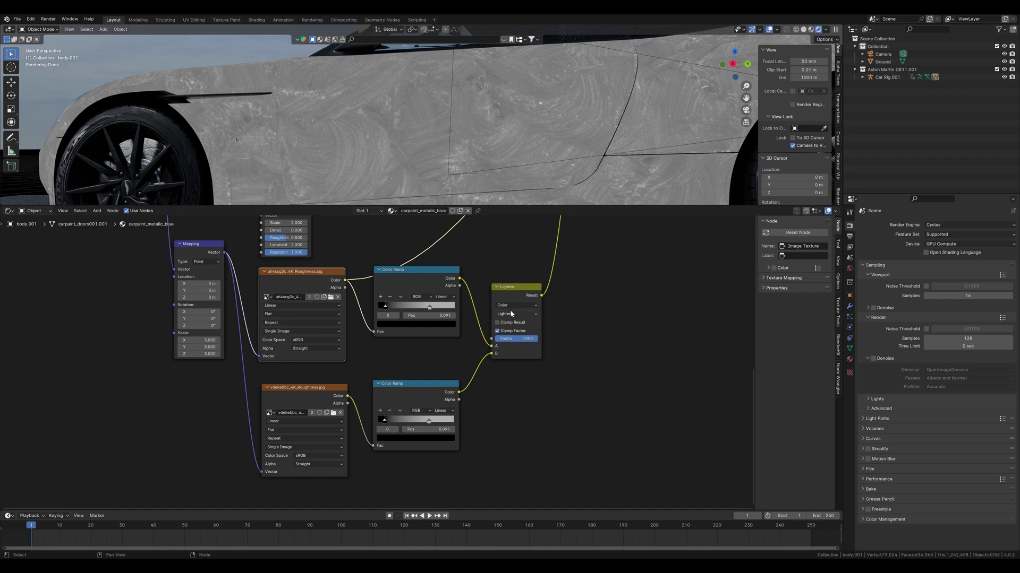
ctrl+shift+click(520, 292)
mouse_move(527, 340)
mouse_down()
mouse_move(484, 339)
mouse_move(527, 340)
mouse_up()
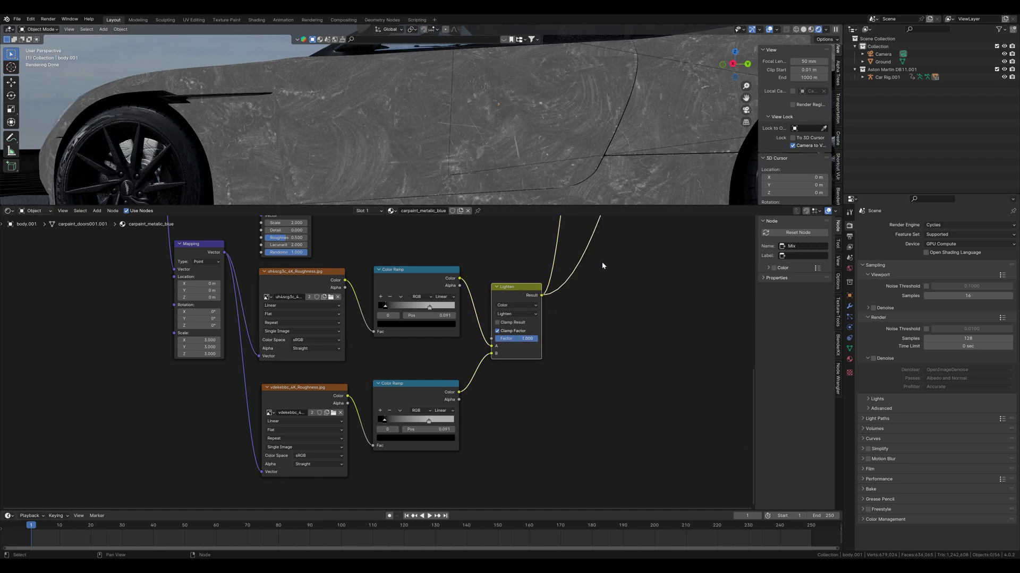
Reconnect the Principled BSDF to the Material Output's Surface and inspect the clear coat smudges around the doors and rear fender.
middle_drag(543, 273, 499, 509)
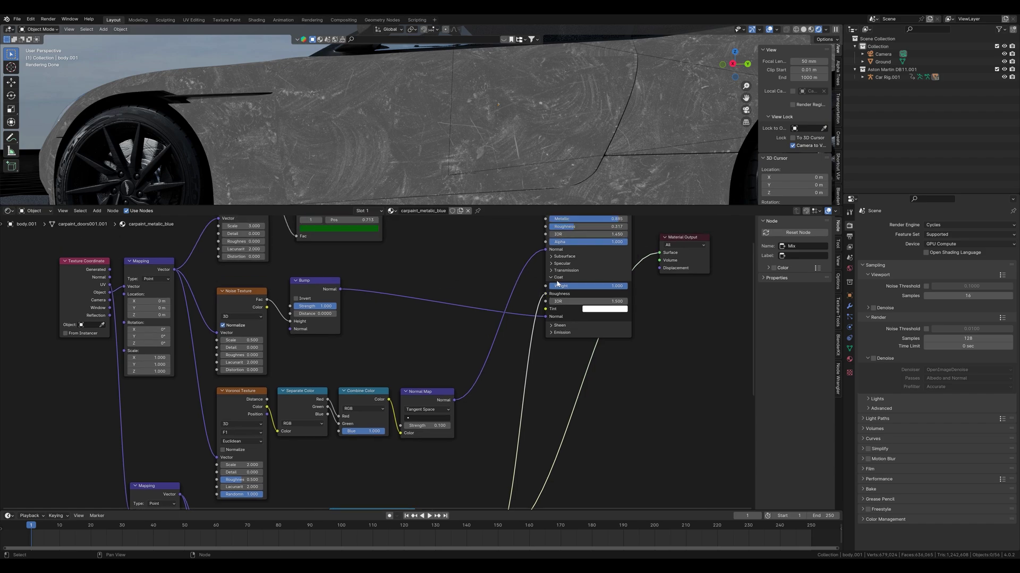
middle_drag(585, 259, 504, 321)
drag(552, 268, 577, 317)
middle_drag(574, 142, 524, 141)
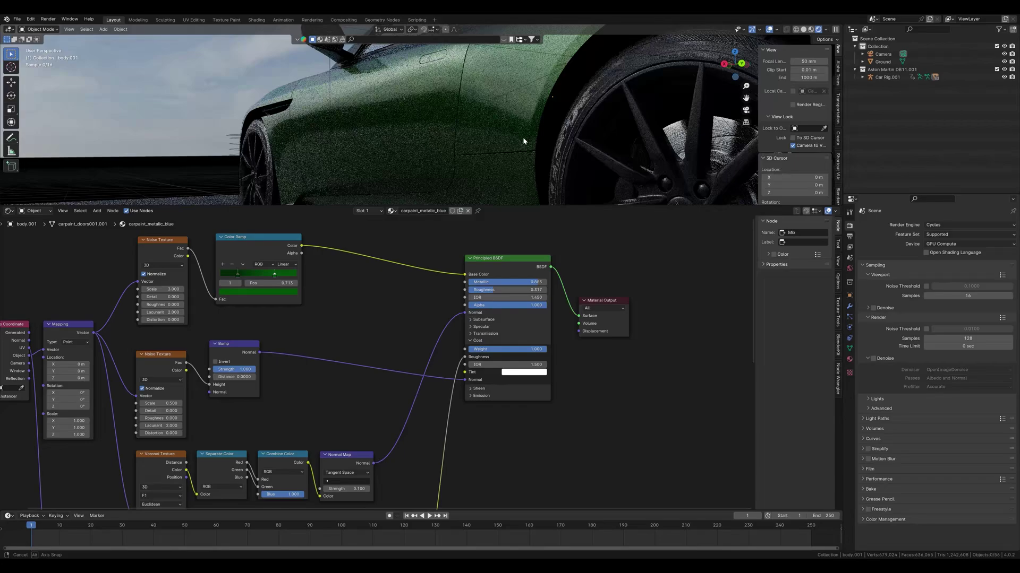
scroll(524, 141, up, 3)
scroll(522, 137, up, 2)
shift+middle_drag(471, 109, 477, 131)
scroll(479, 145, down, 5)
scroll(466, 136, down, 4)
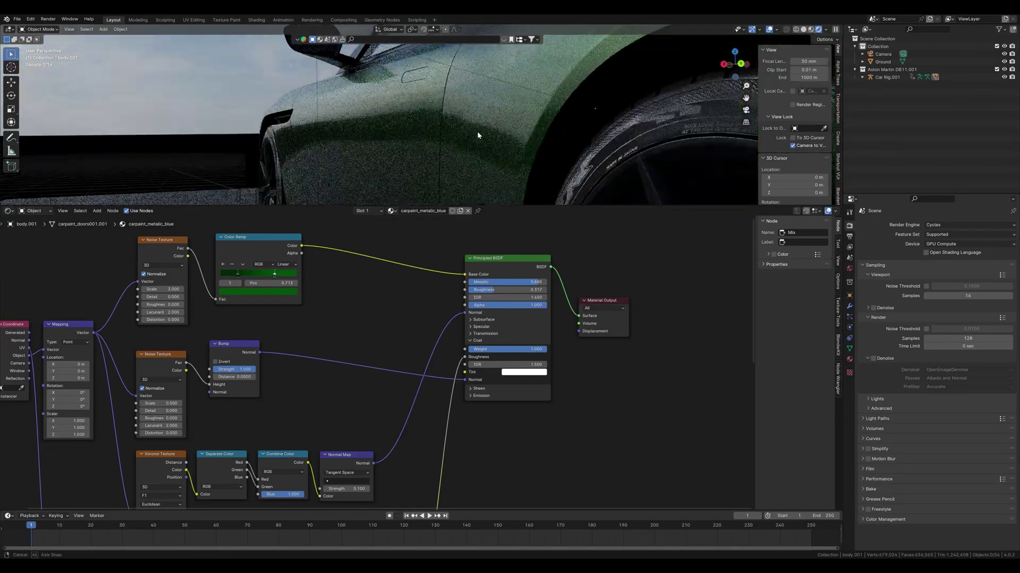
scroll(479, 130, up, 2)
Open the color of the light stop in the second roughness image's Color Ramp.
middle_drag(364, 423, 444, 412)
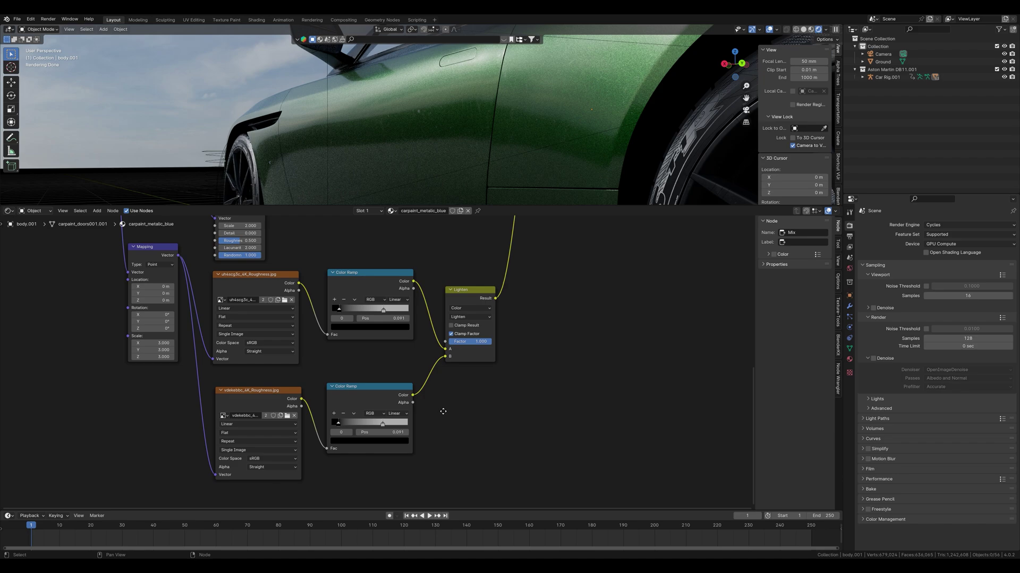
click(383, 423)
click(388, 440)
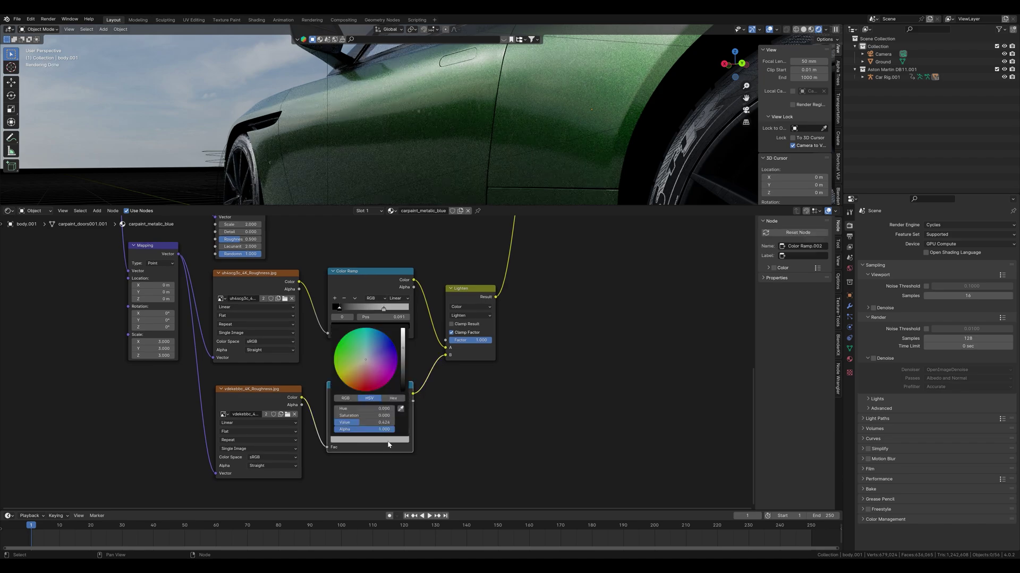